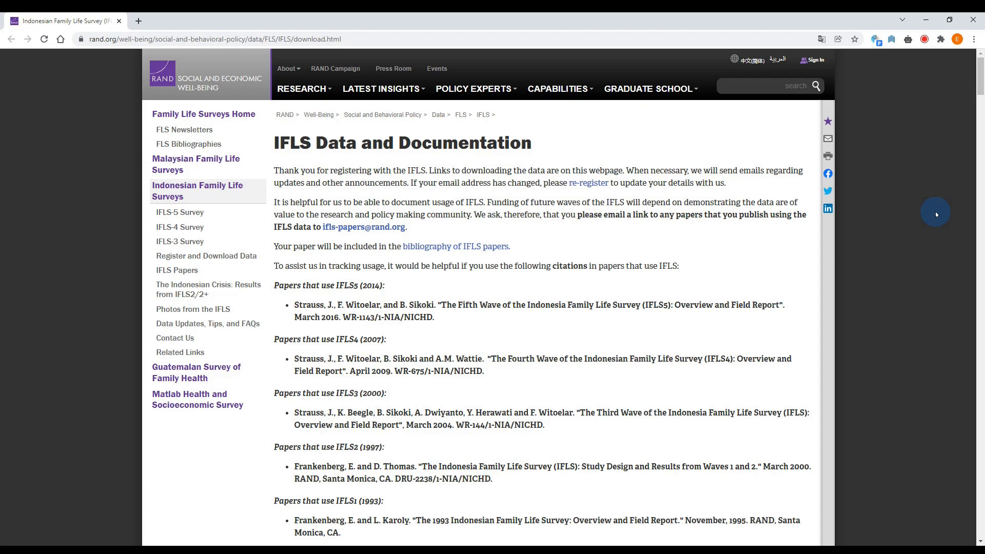
Look through the IFLS Data and Documentation page, from the citation notes and data formats to the download tables of each survey wave.
scroll(736, 275, "down", 1)
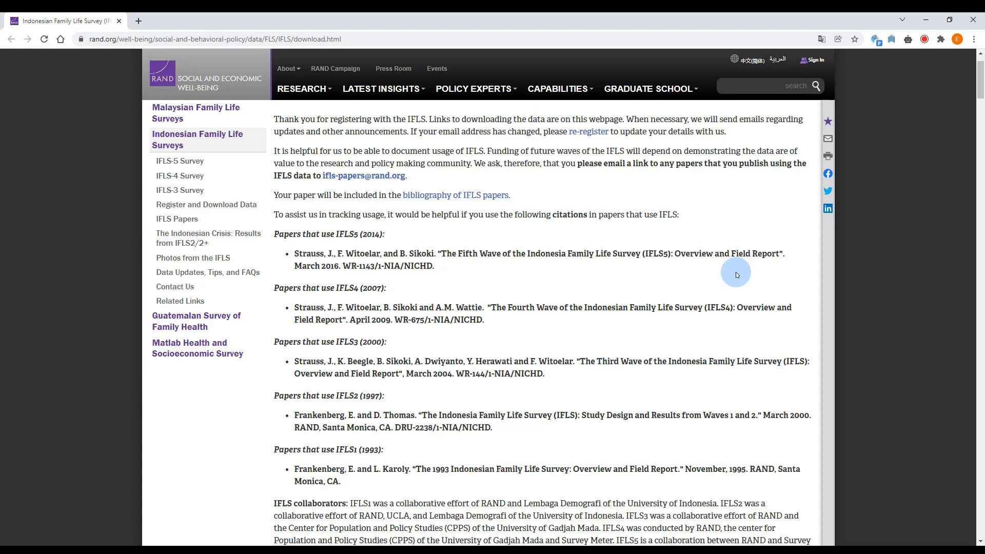
scroll(736, 272, "down", 1)
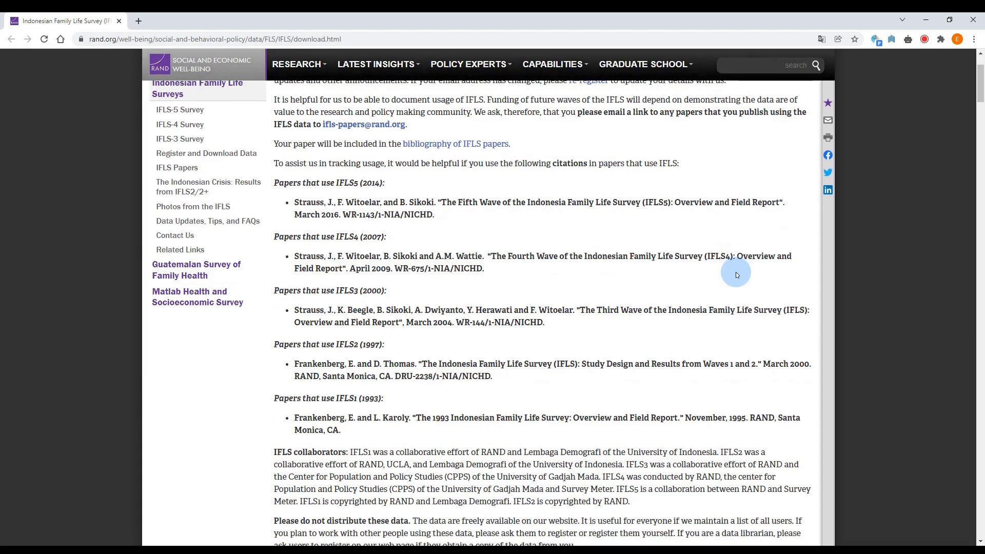
scroll(736, 272, "down", 5)
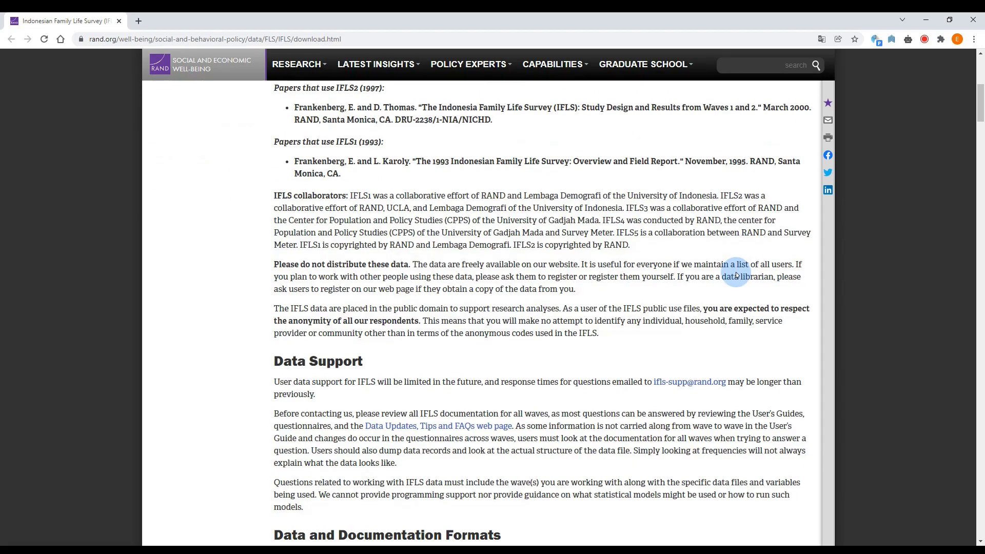
scroll(753, 278, "down", 6)
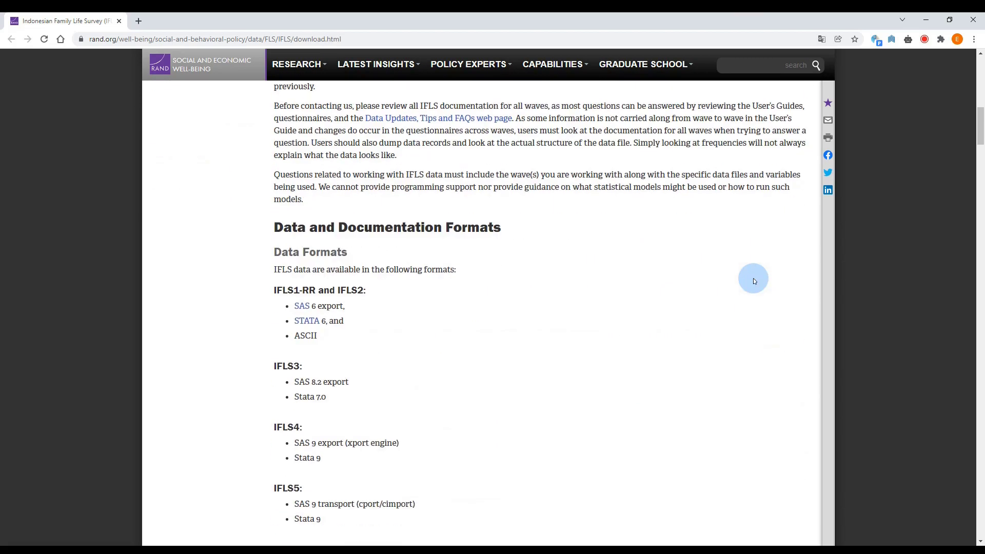
scroll(753, 278, "down", 7)
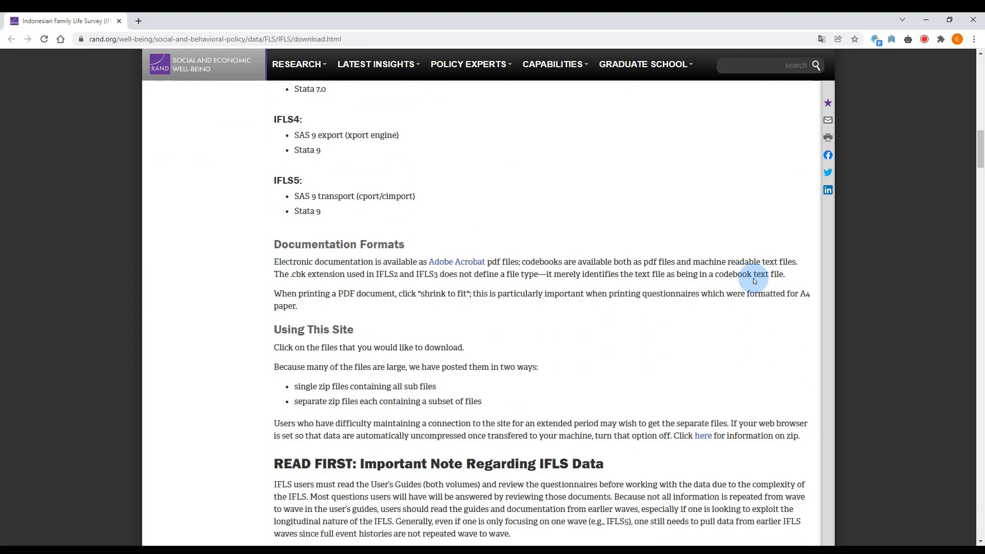
scroll(753, 277, "down", 12)
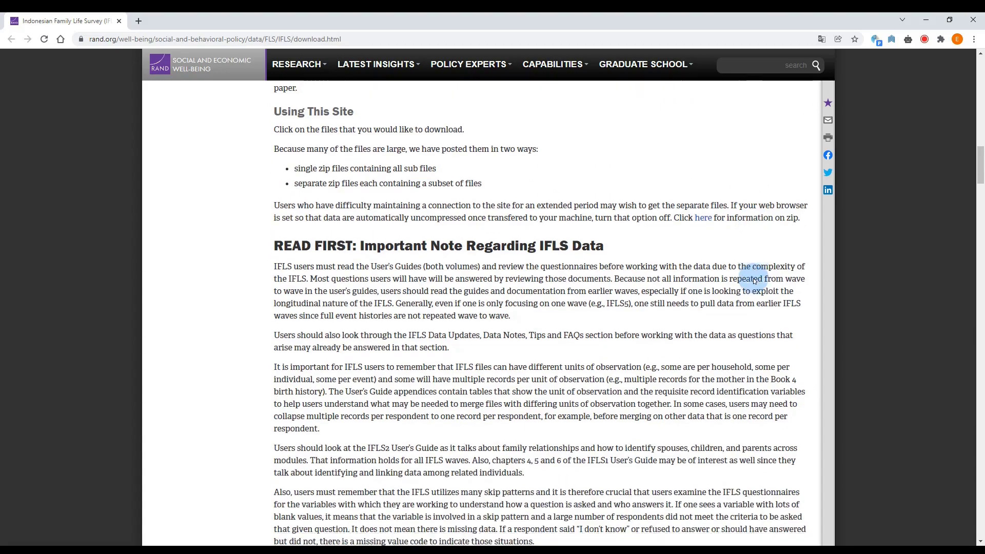
scroll(754, 280, "down", 20)
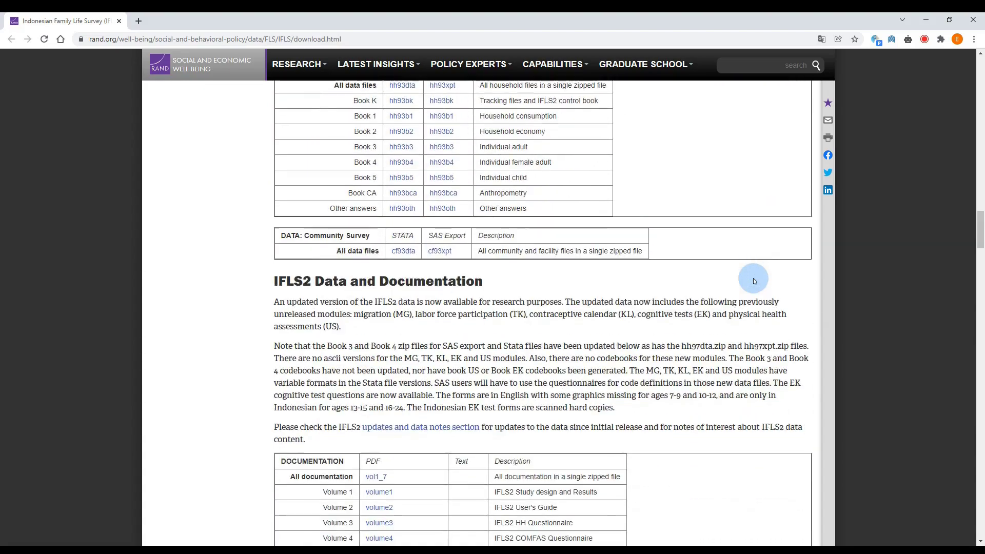
scroll(753, 278, "down", 20)
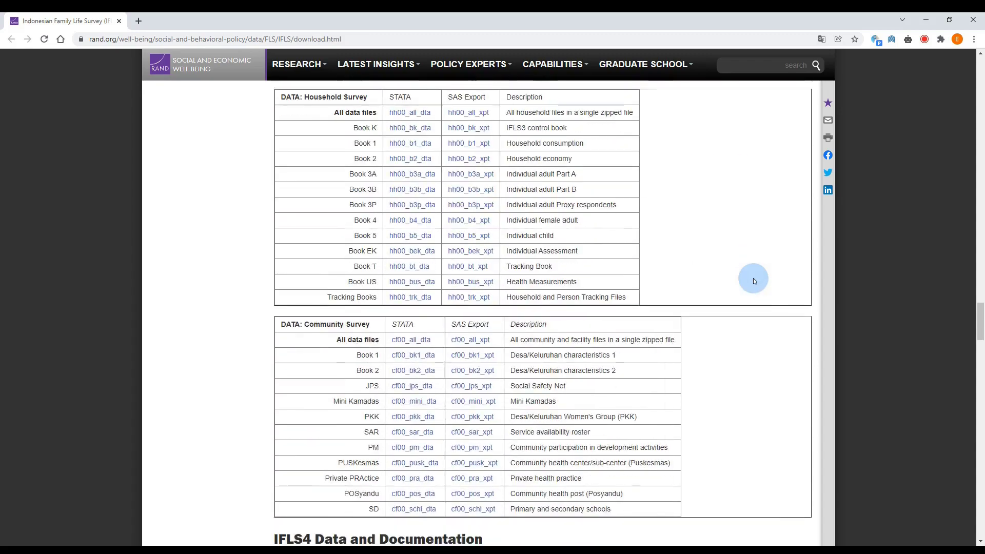
scroll(738, 291, "down", 20)
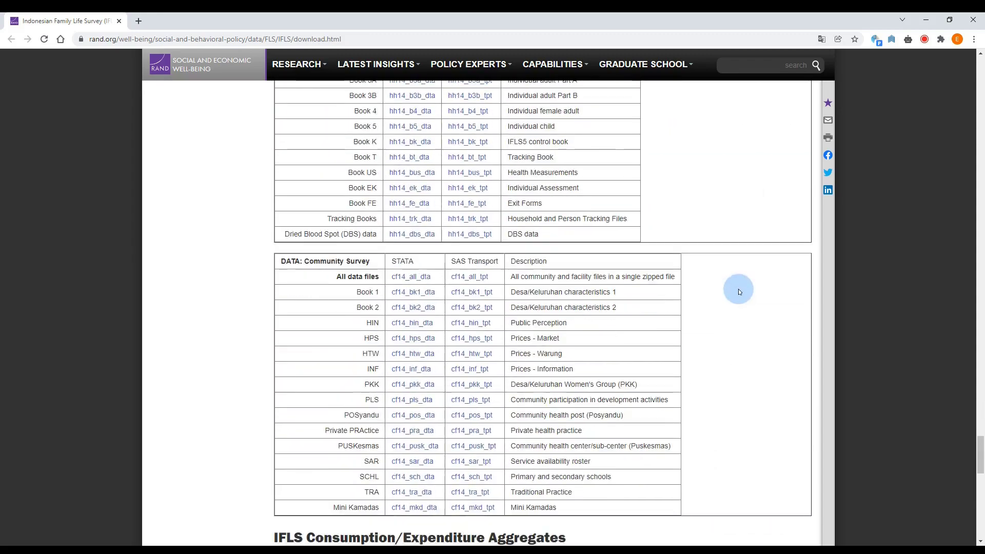
scroll(739, 291, "up", 20)
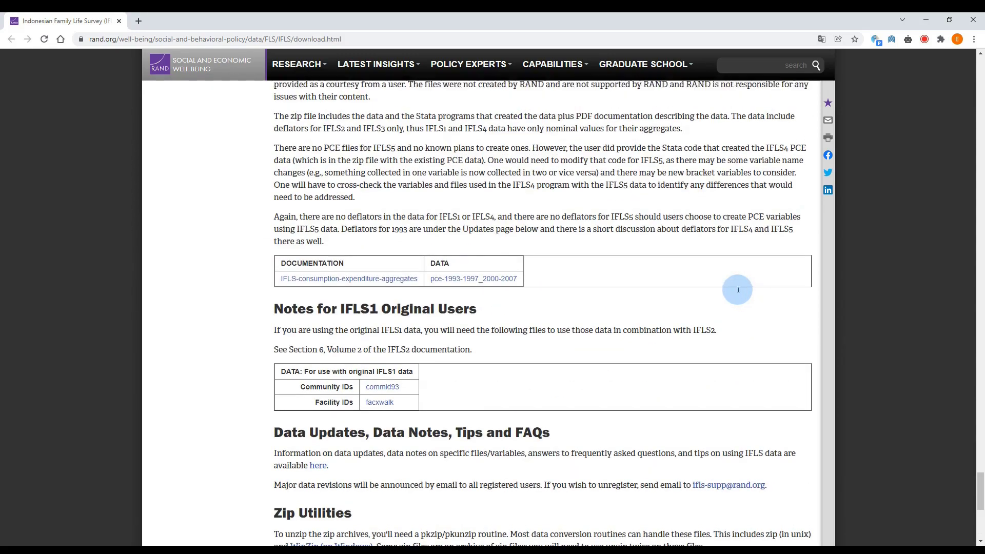
Examine the IFLS5 section's documentation, Household Survey and Community Survey download tables.
scroll(738, 290, "up", 9)
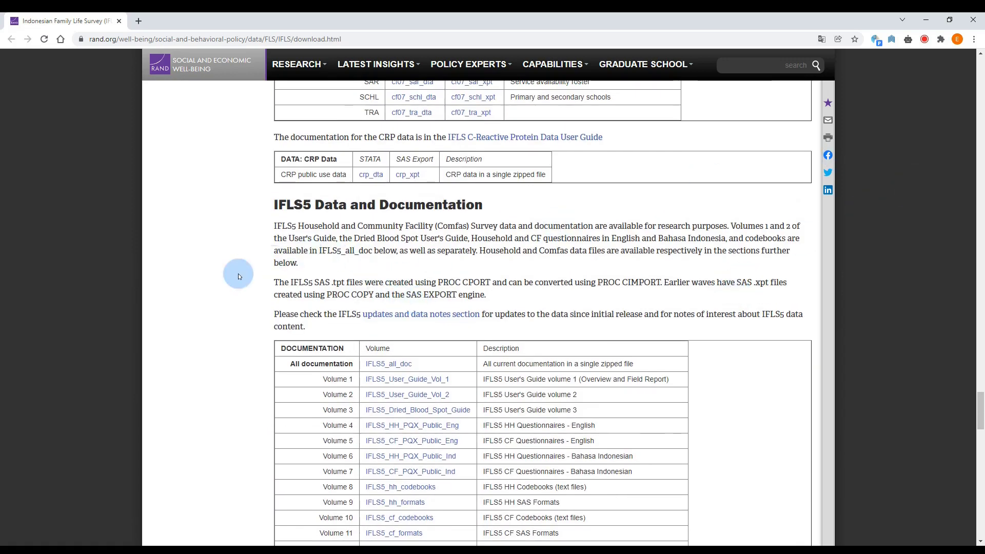
scroll(318, 287, "down", 2)
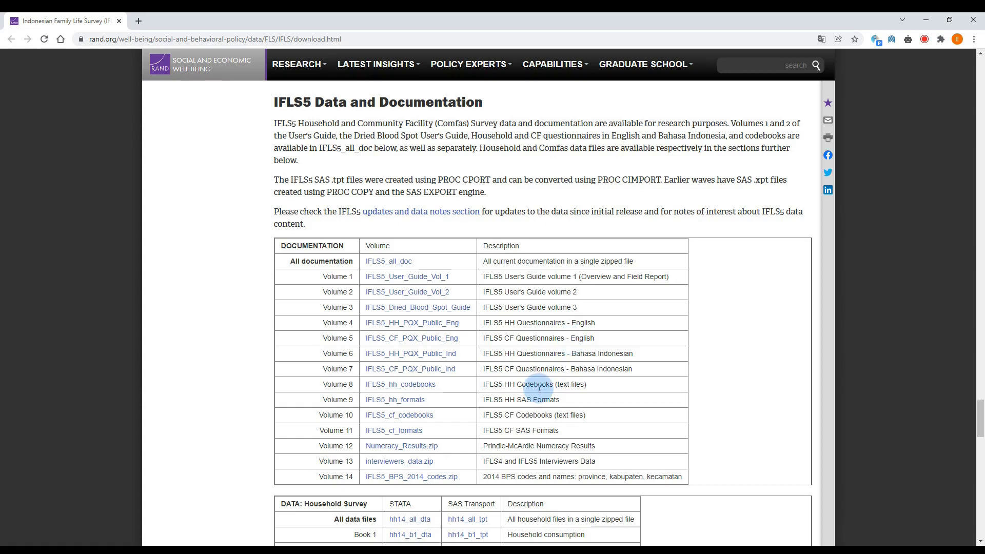
scroll(538, 388, "down", 4)
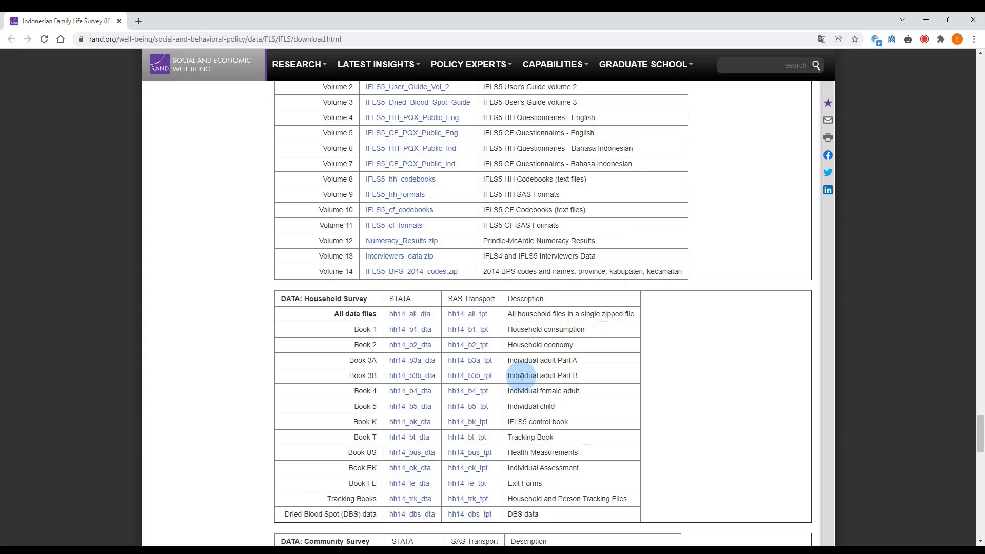
scroll(521, 376, "down", 3)
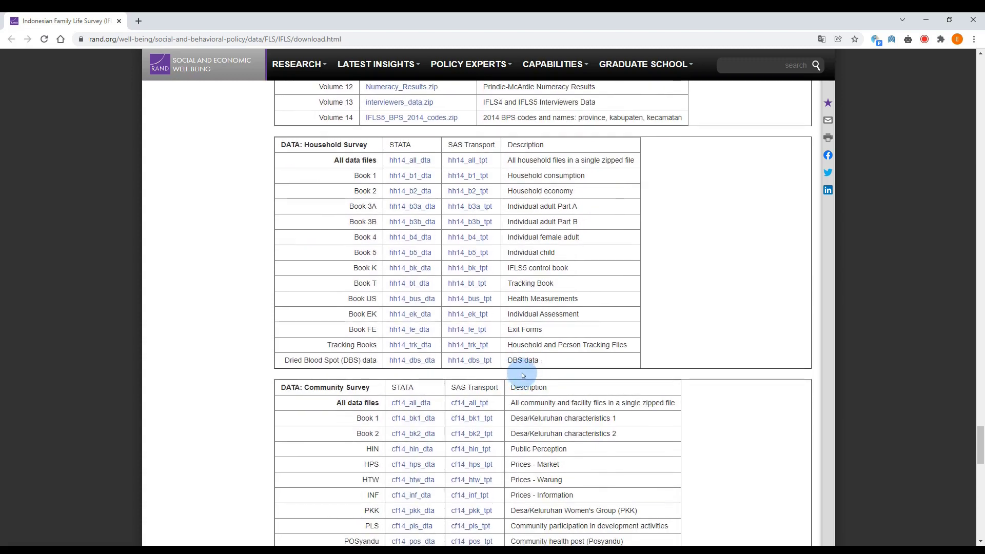
scroll(521, 378, "down", 1)
scroll(522, 376, "down", 4)
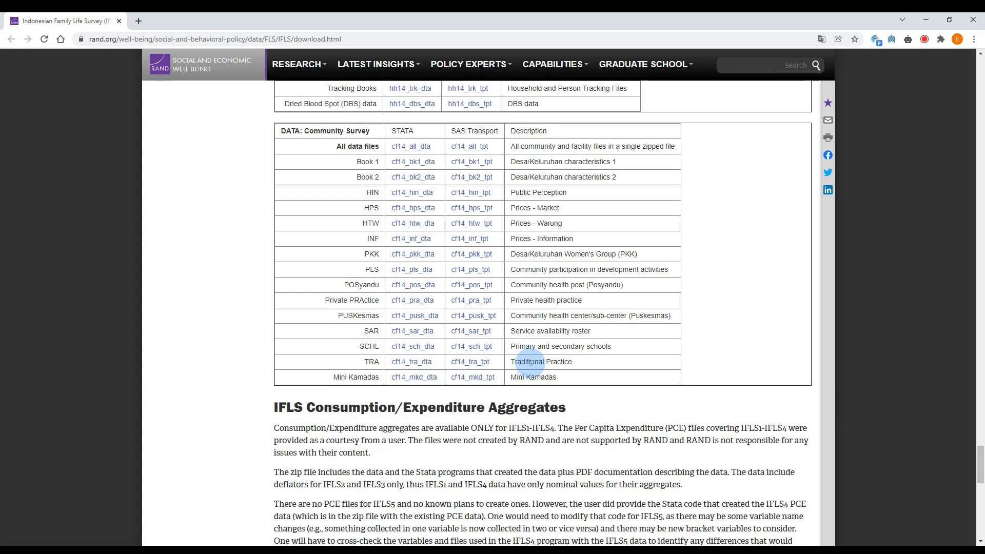
scroll(529, 361, "up", 2)
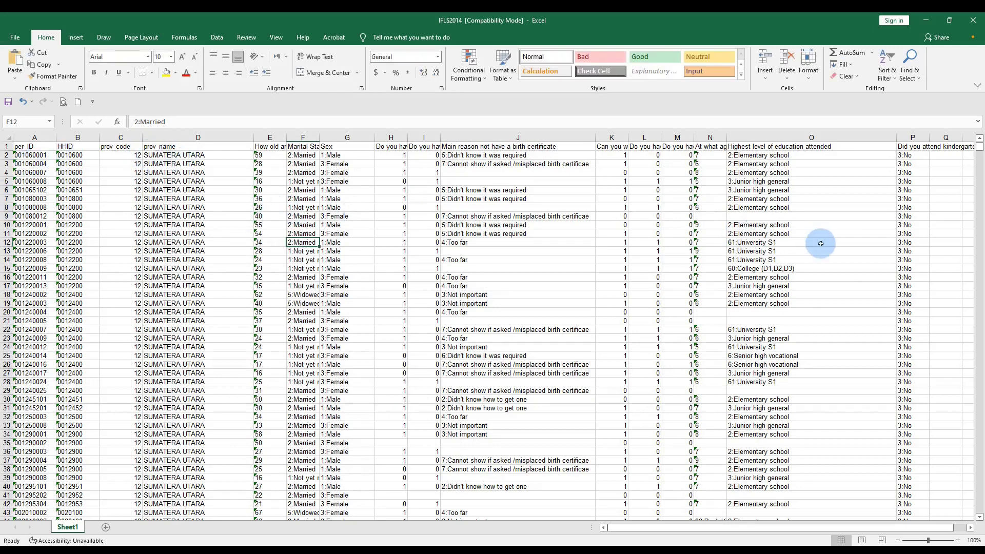
Switch to Tableau and connect to the Microsoft Excel workbook IFLS2014 in the Belajar Tableau folder.
left_click(748, 267)
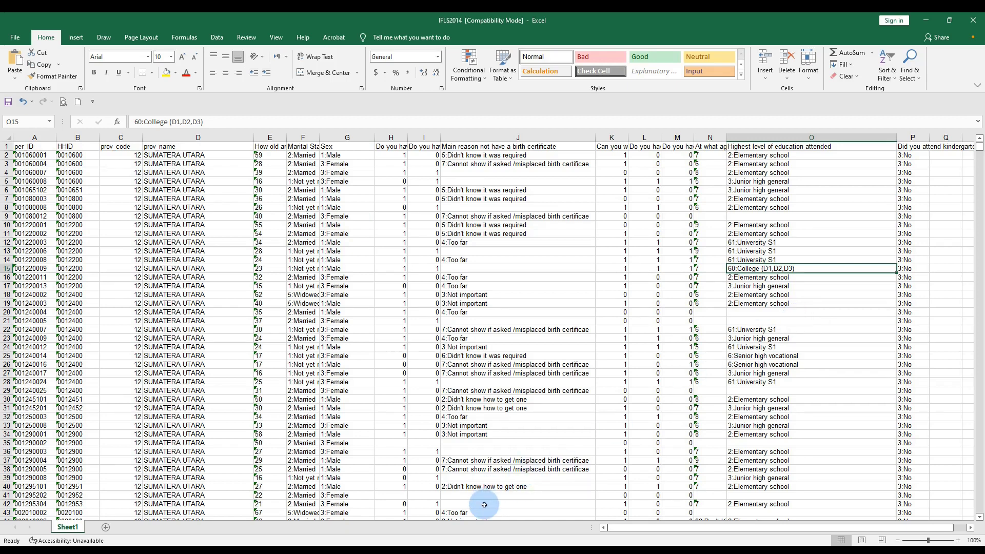
key("alt+Tab")
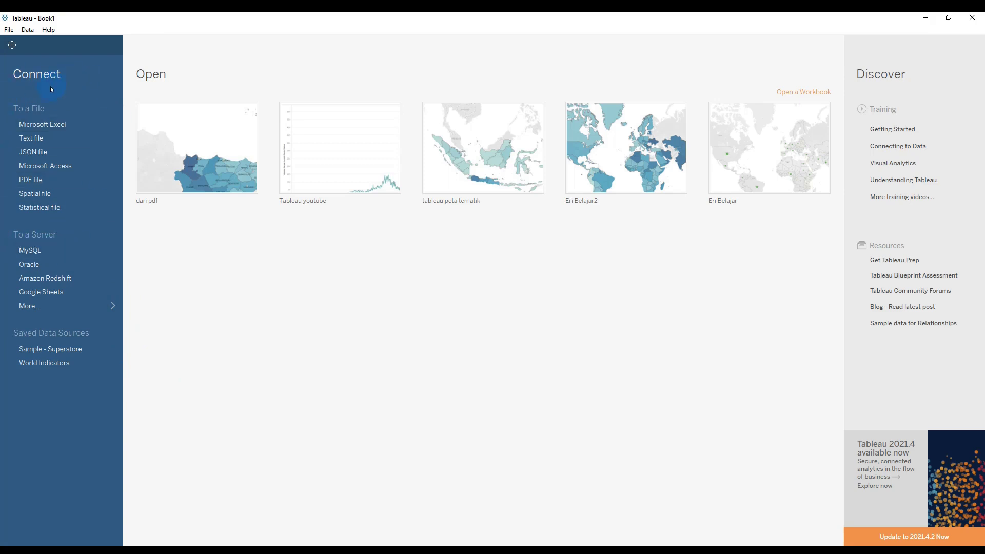
left_click(62, 124)
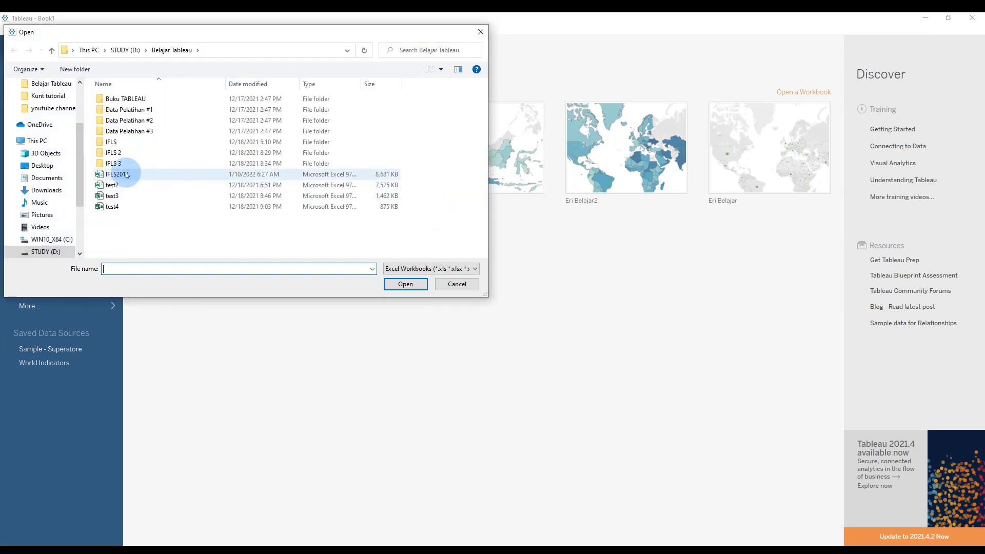
left_click(127, 175)
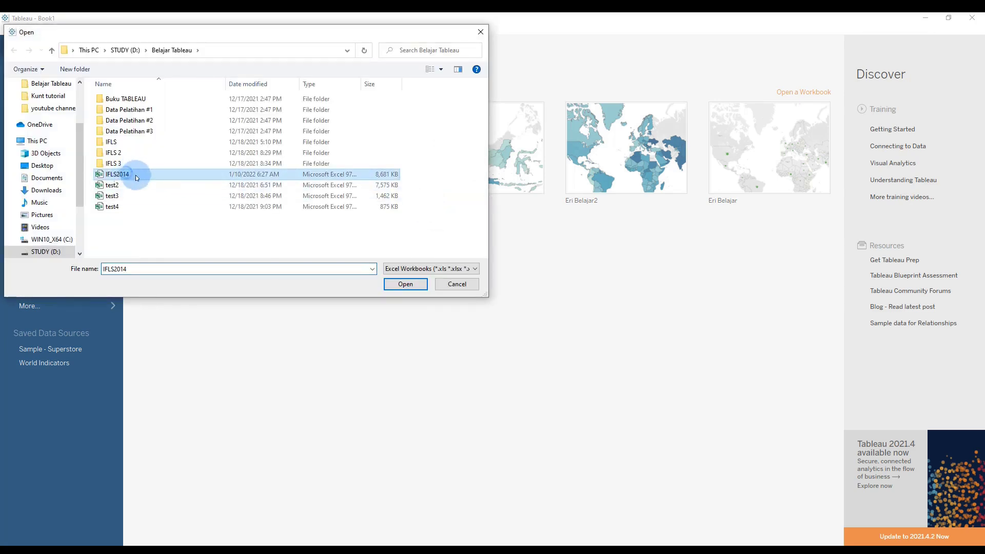
left_click(403, 284)
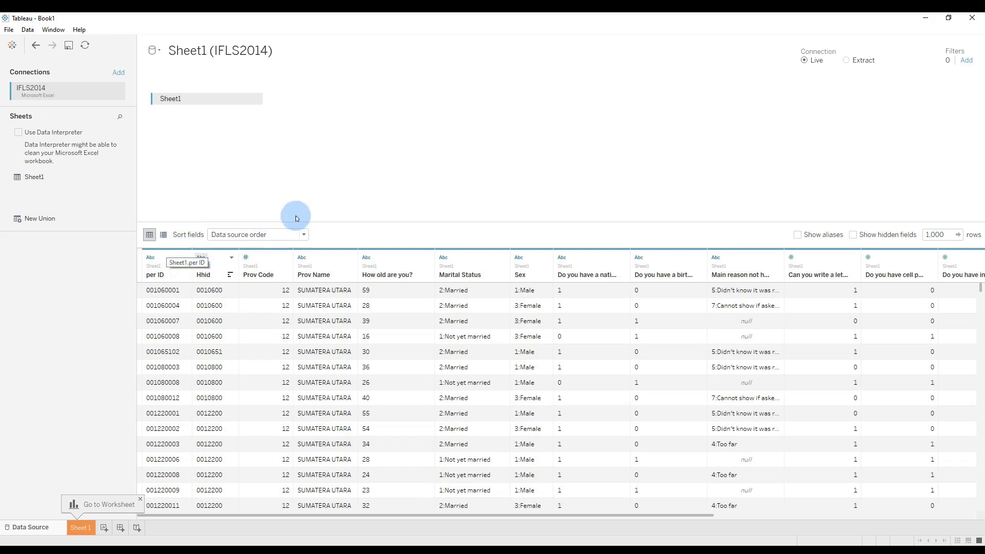
Check the data types assigned to the How old are you?, Sex and Prov Code fields.
left_click(367, 259)
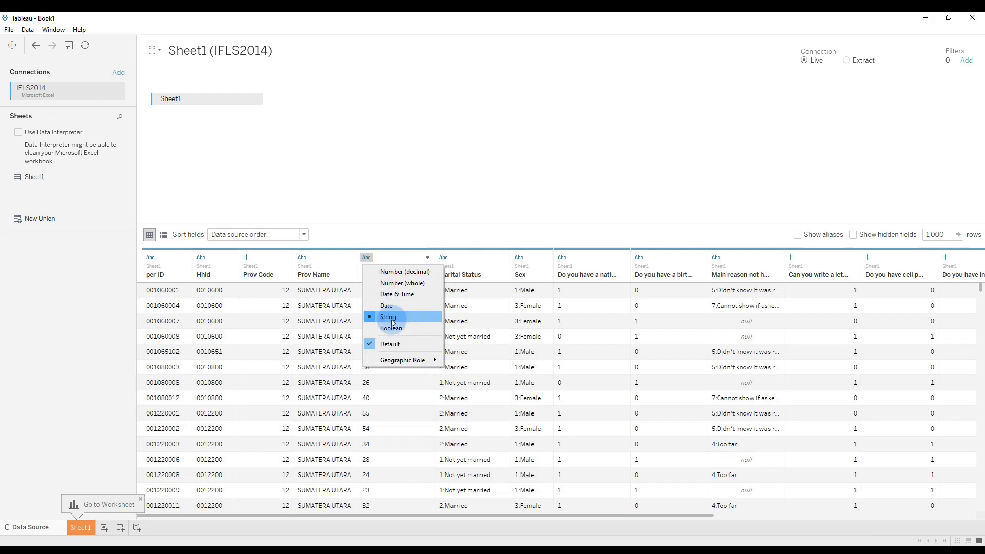
left_click(515, 259)
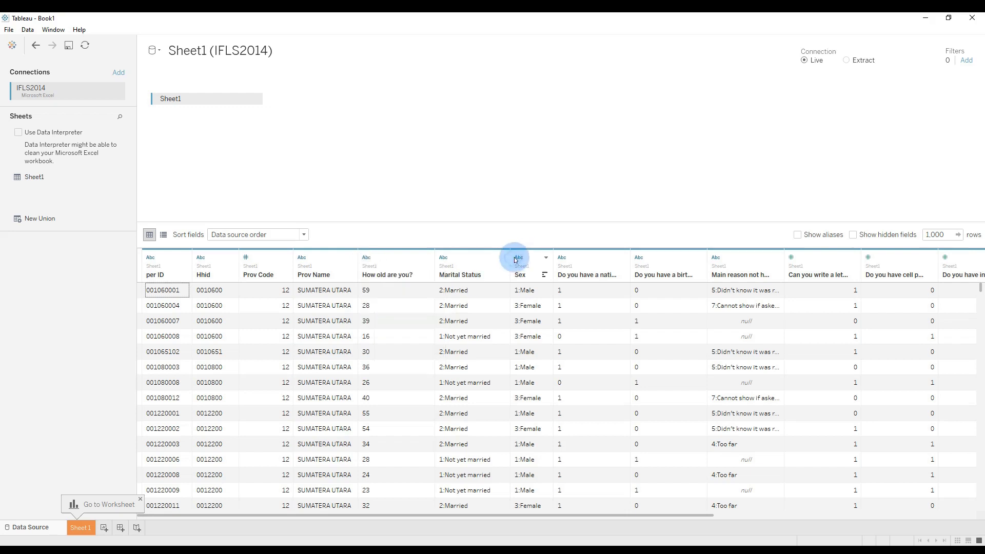
left_click(517, 259)
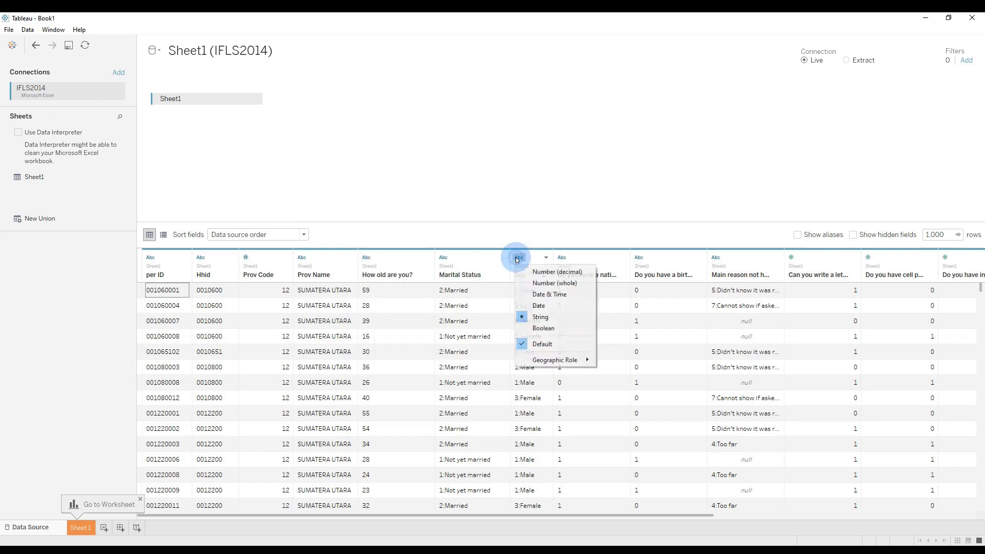
left_click(450, 209)
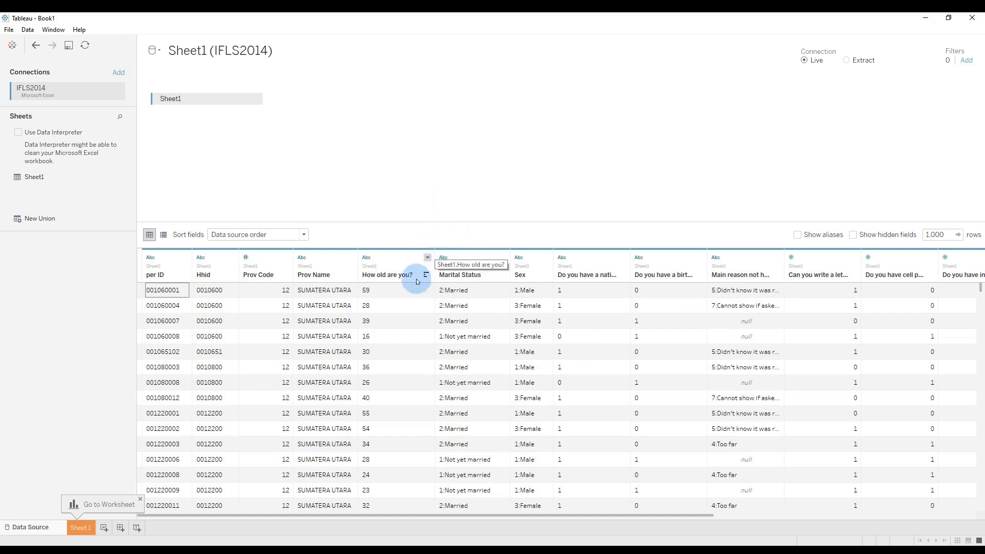
left_click(247, 258)
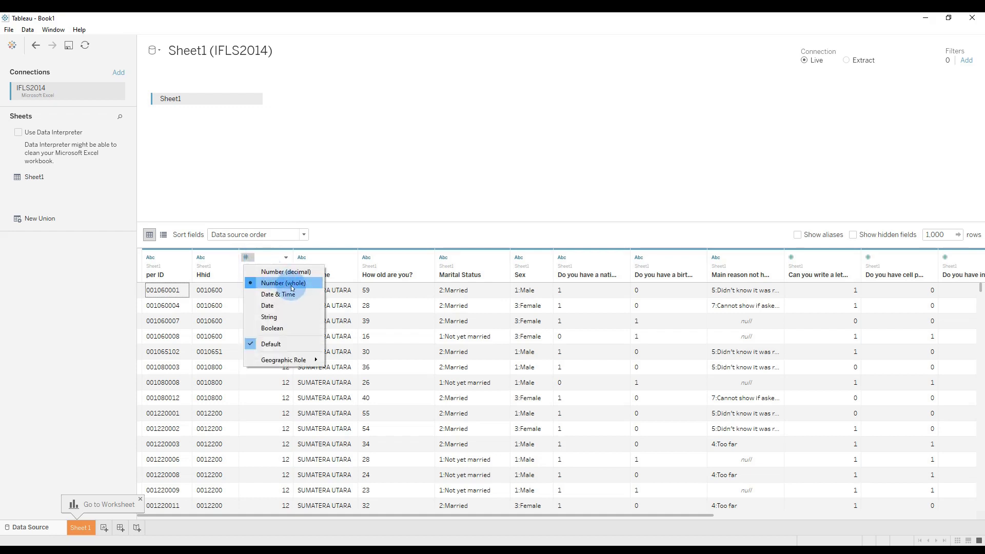
left_click(288, 186)
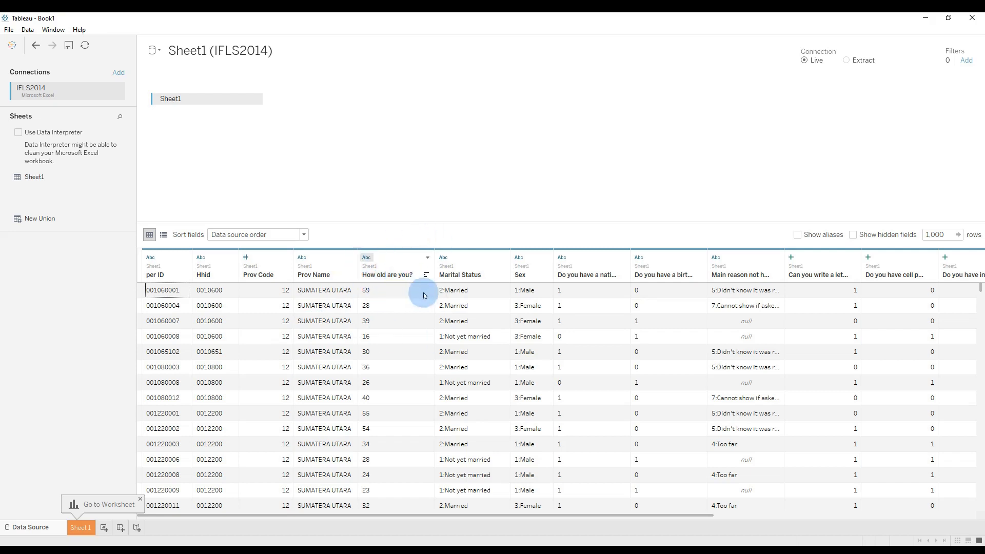
Change the data type of the How old are you? field to Number (whole).
left_click(368, 258)
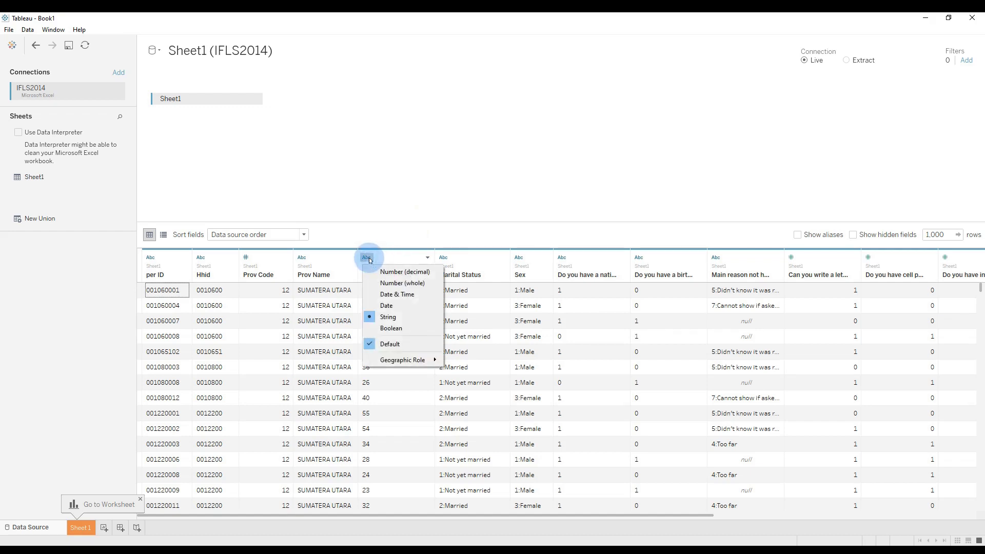
left_click(386, 289)
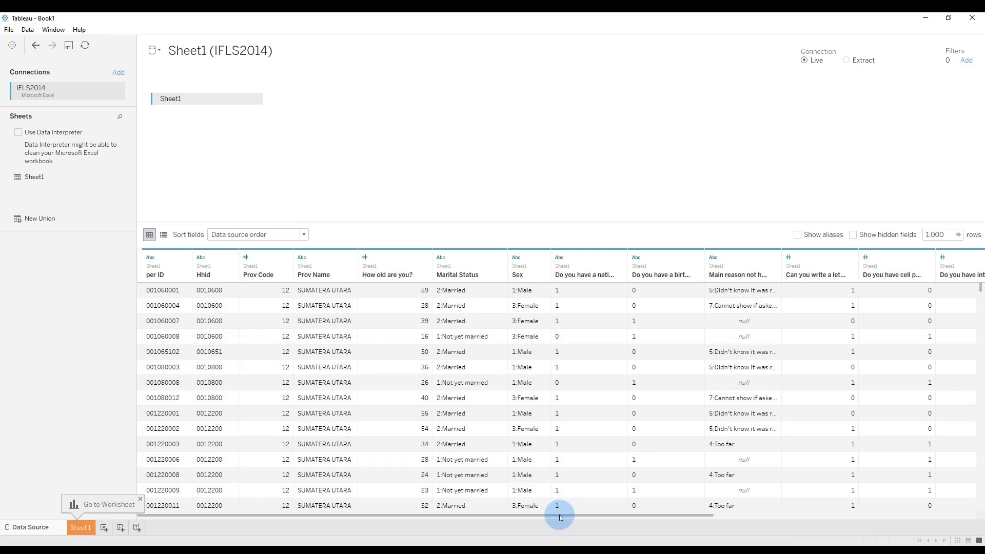
left_click_drag(560, 517, 551, 498)
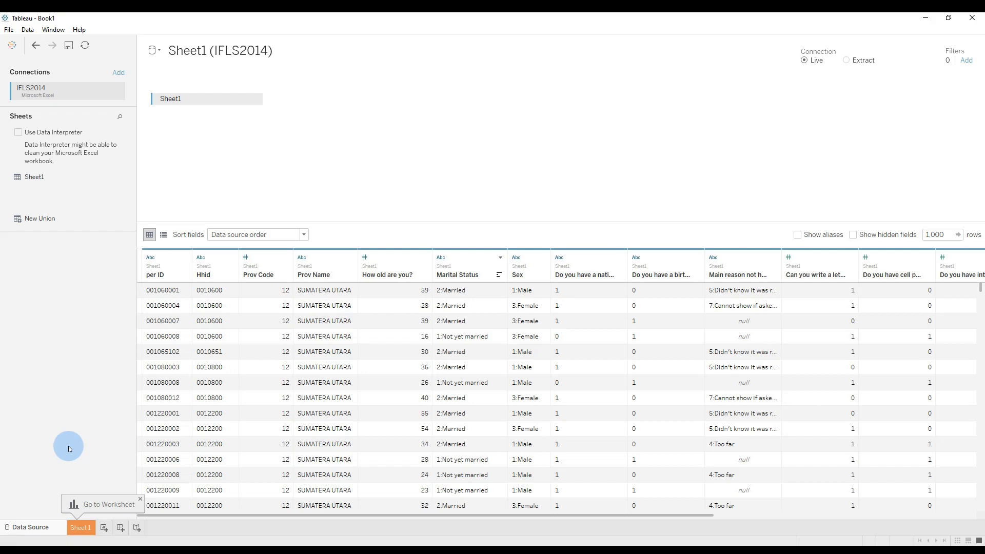
Examine the dimensions and measures on the Sheet 1 worksheet, including Prov Name, and return to the data source view.
left_click(82, 526)
left_click(296, 381)
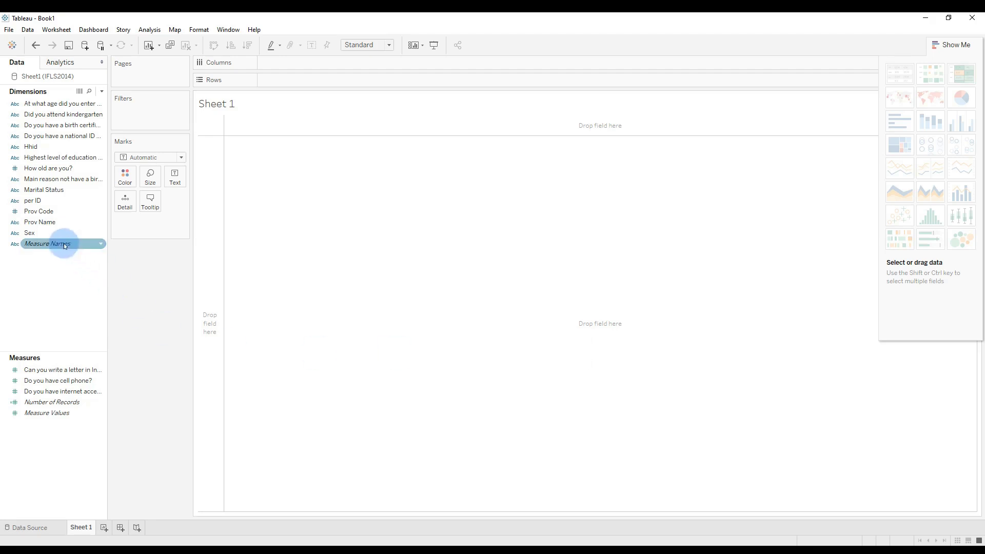
left_click(38, 222)
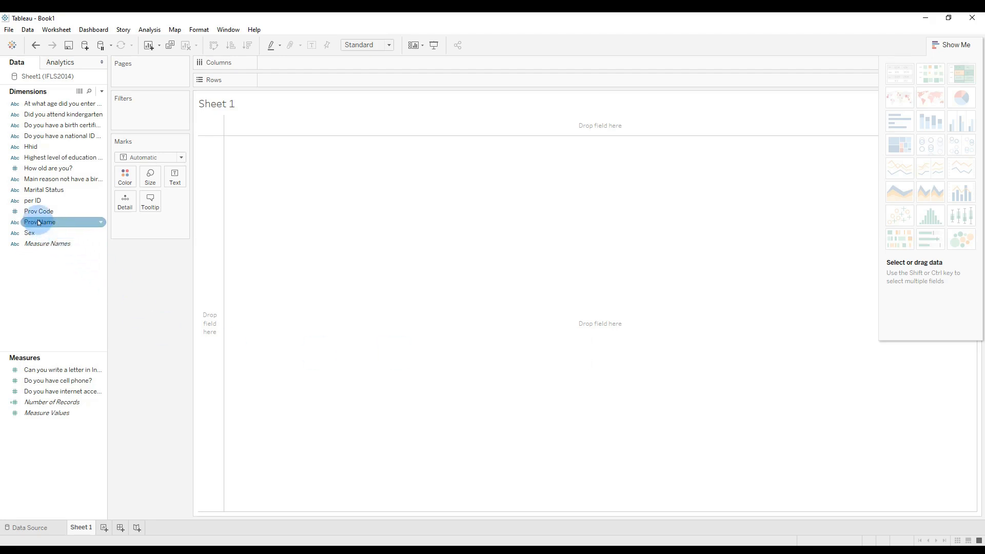
left_click(237, 280)
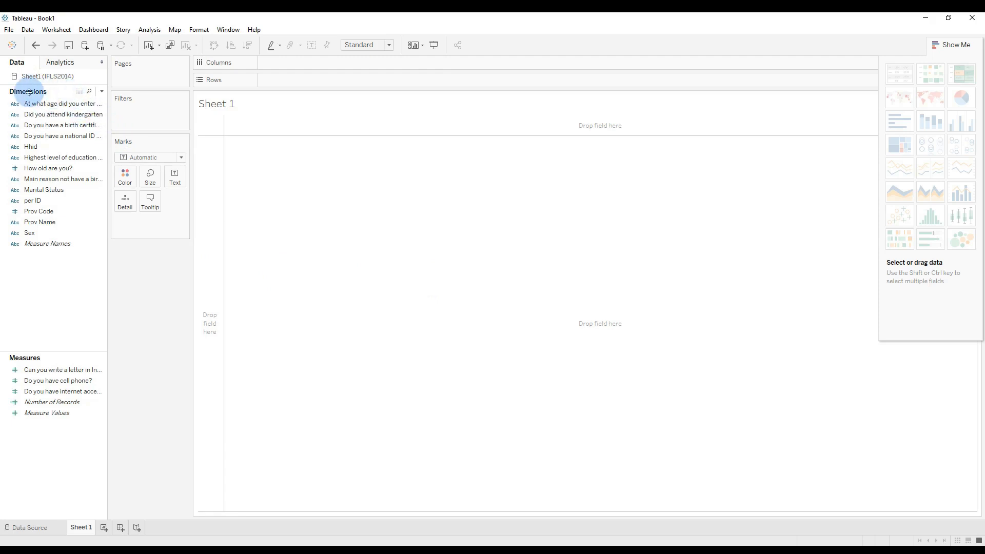
left_click(33, 226)
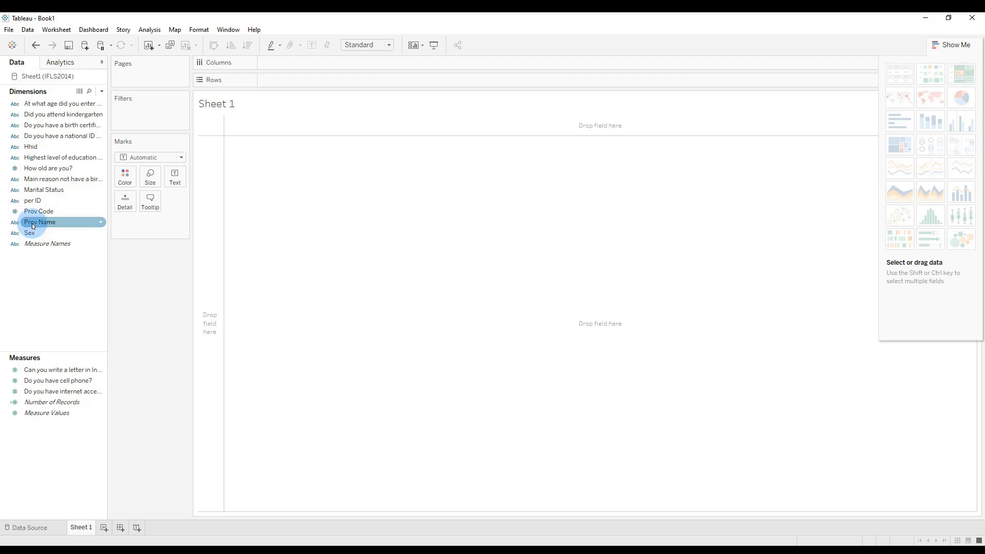
left_click(32, 530)
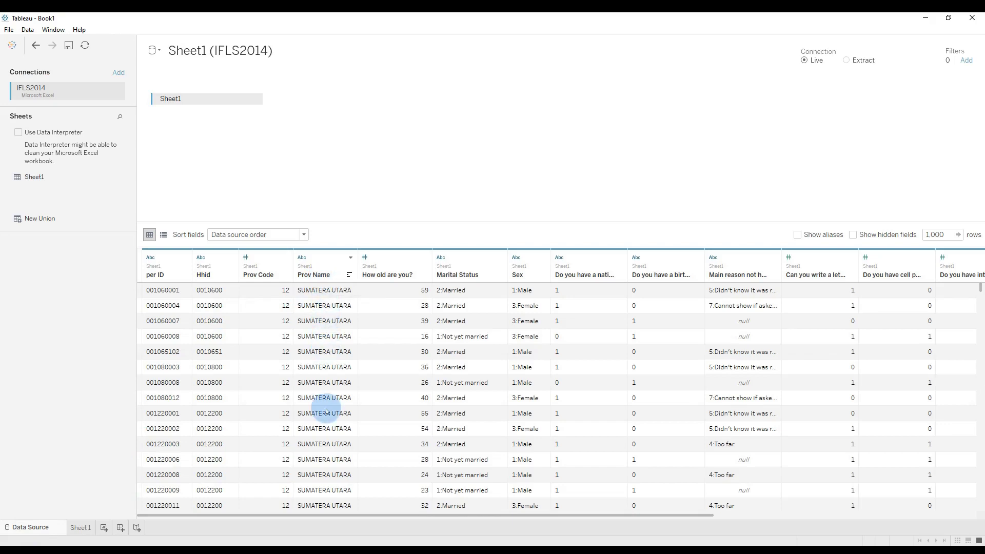
Lay out Sheet 1 with Prov Name as rows and Marital Status as columns.
left_click(80, 529)
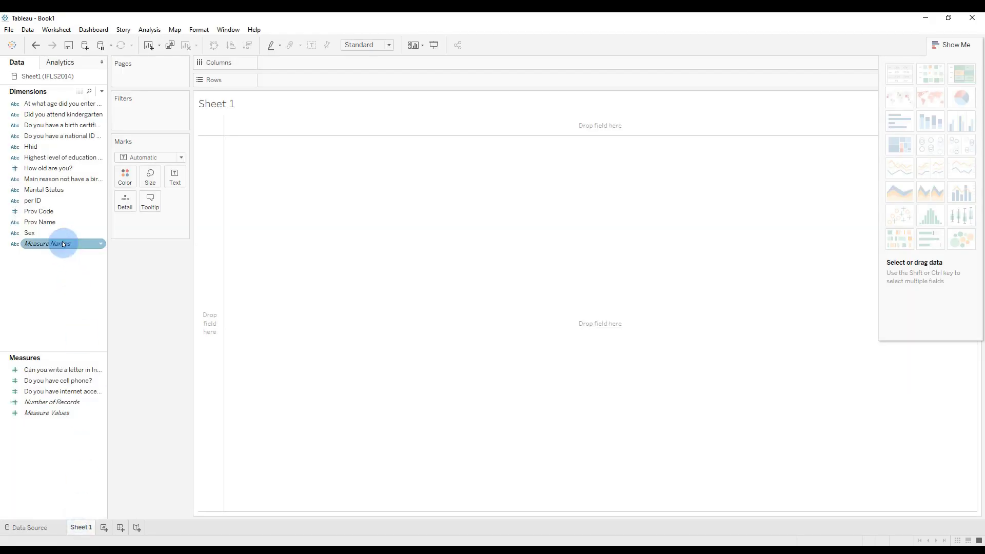
left_click_drag(42, 223, 206, 296)
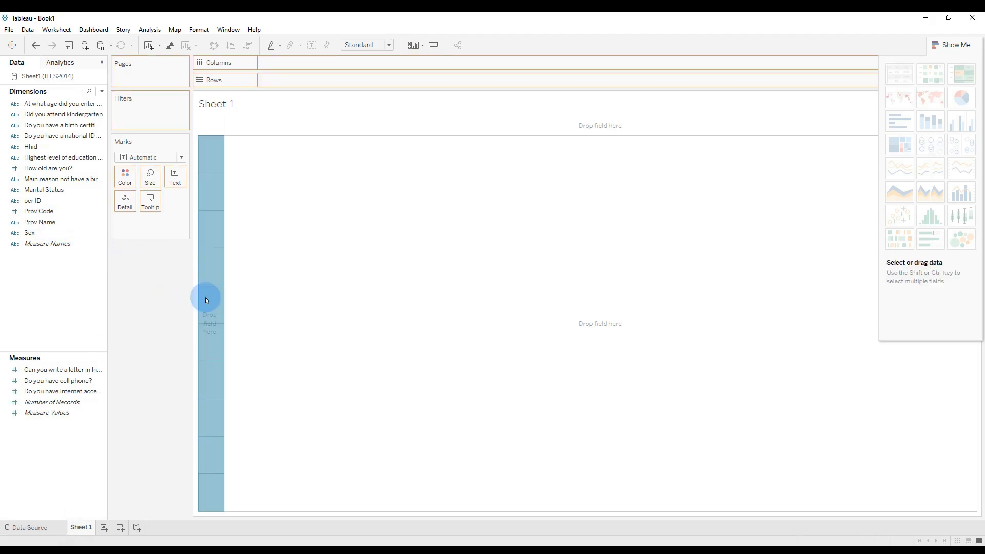
left_click_drag(466, 358, 465, 358)
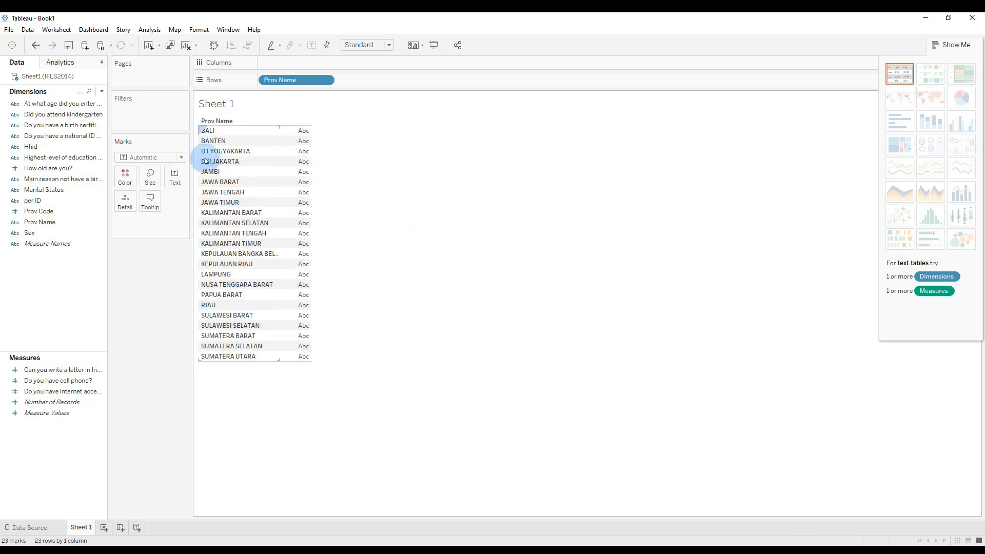
left_click(53, 191)
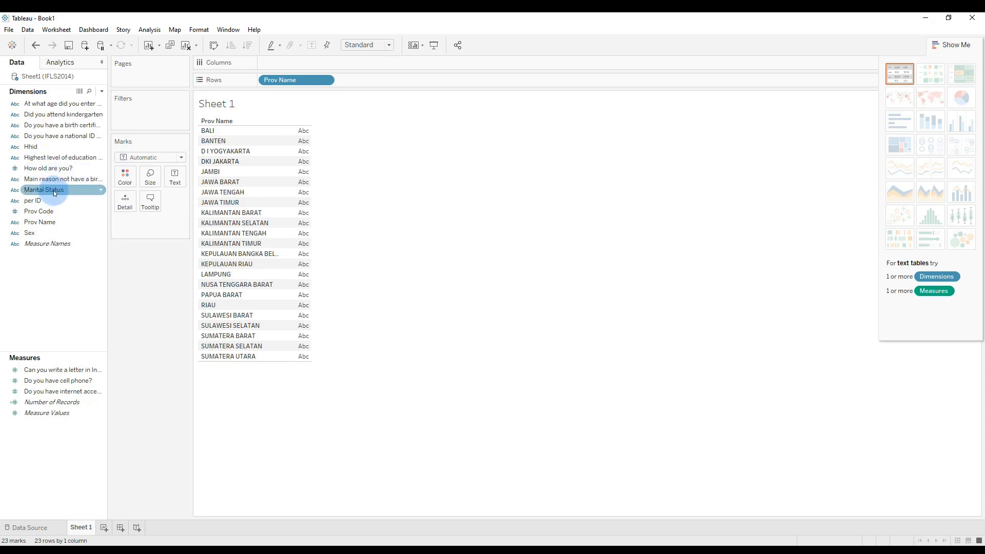
left_click_drag(53, 190, 300, 66)
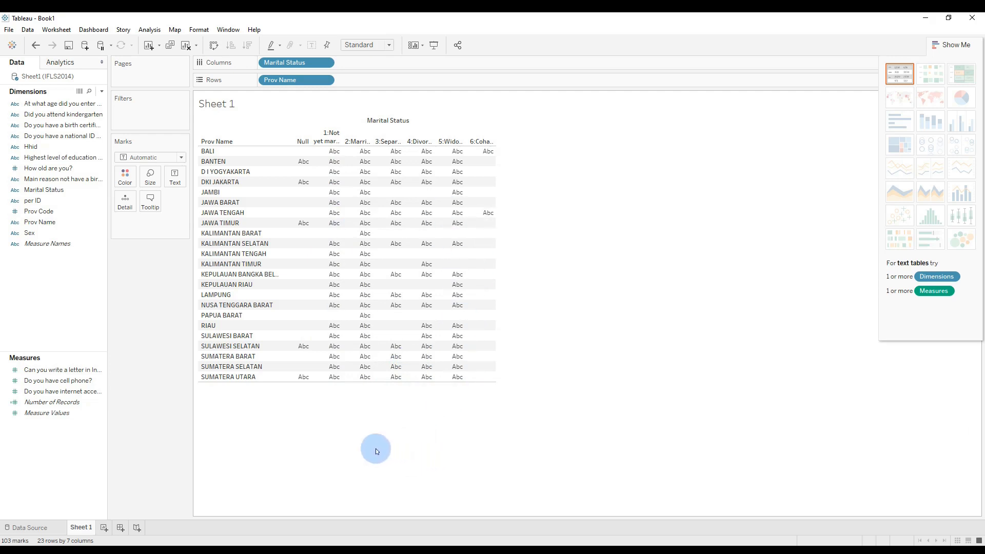
Add Number of Records to Sheet 1 and show it as a text table with Prov Name as rows and Marital Status as columns.
left_click(58, 402)
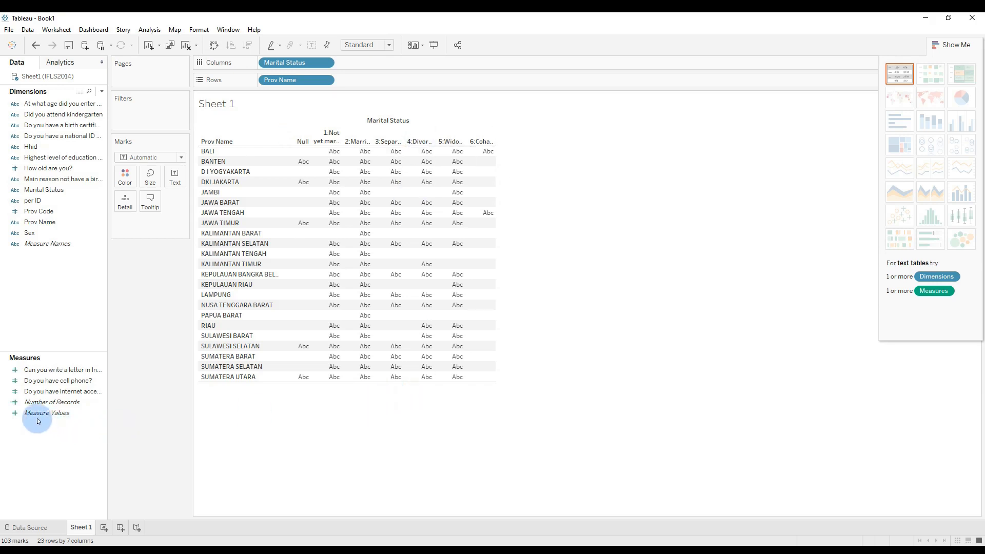
left_click(45, 402)
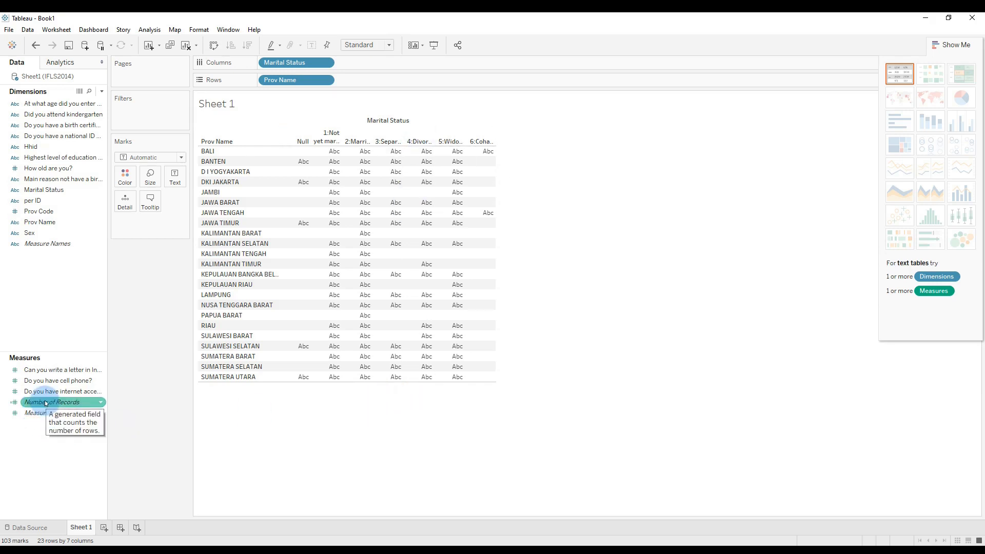
left_click_drag(46, 403, 403, 59)
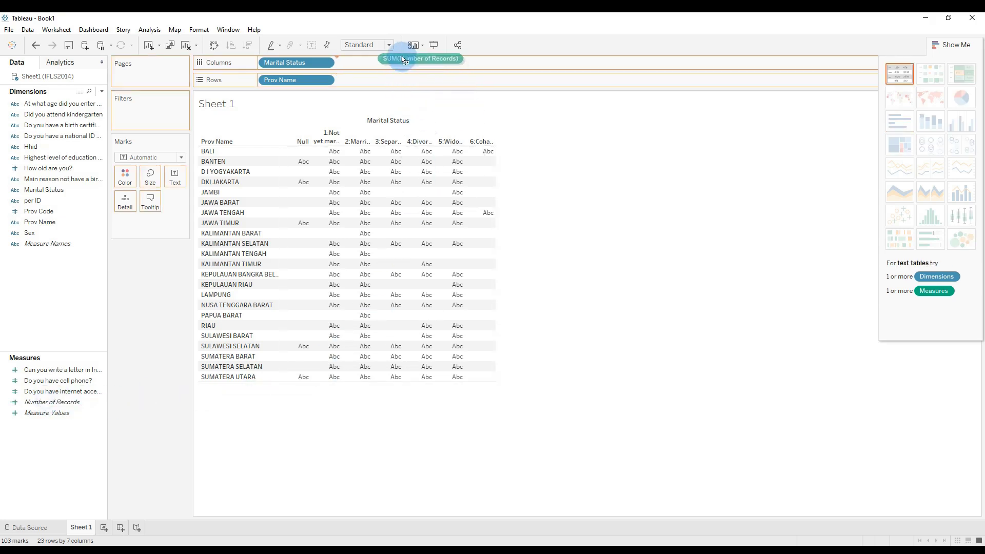
left_click_drag(401, 64, 401, 64)
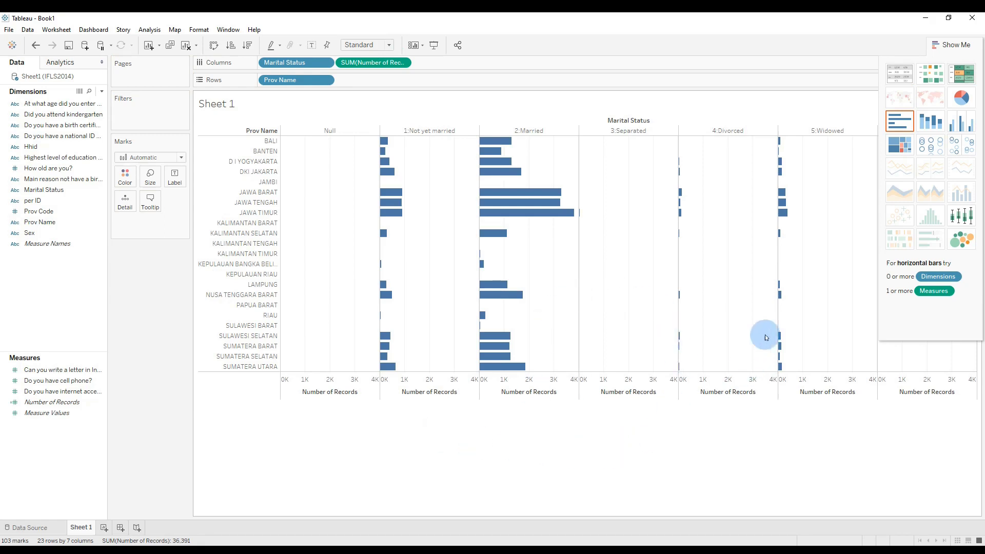
left_click(900, 75)
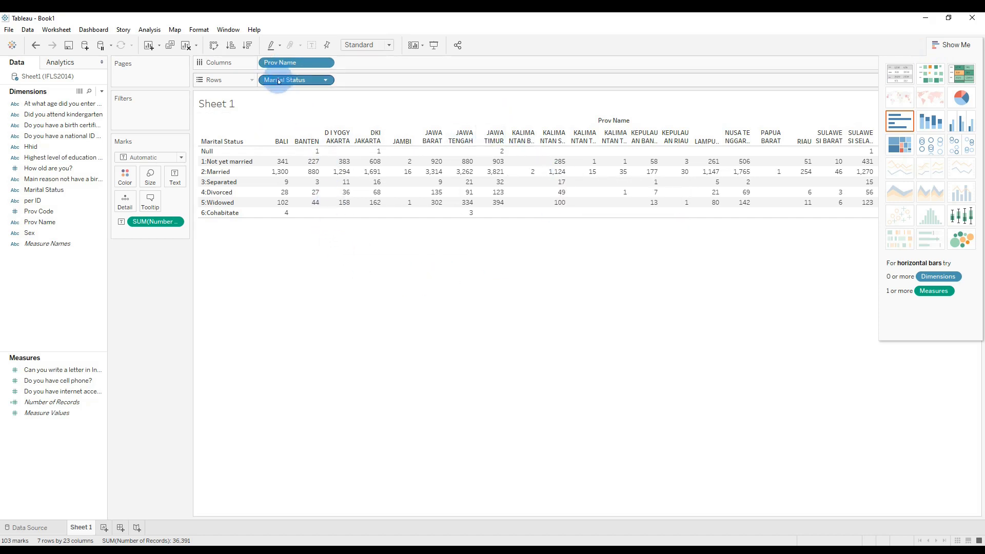
mouse_move(283, 79)
left_mouse_down()
mouse_move(373, 75)
mouse_move(374, 55)
mouse_move(281, 80)
left_mouse_up()
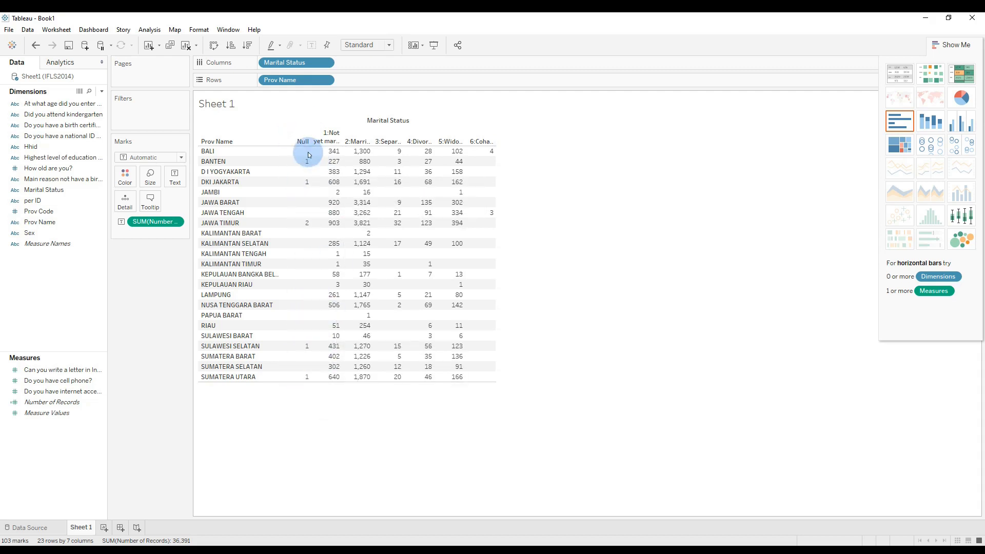
Filter Null out of Marital Status and widen the table columns to fit the status headers.
right_click(292, 63)
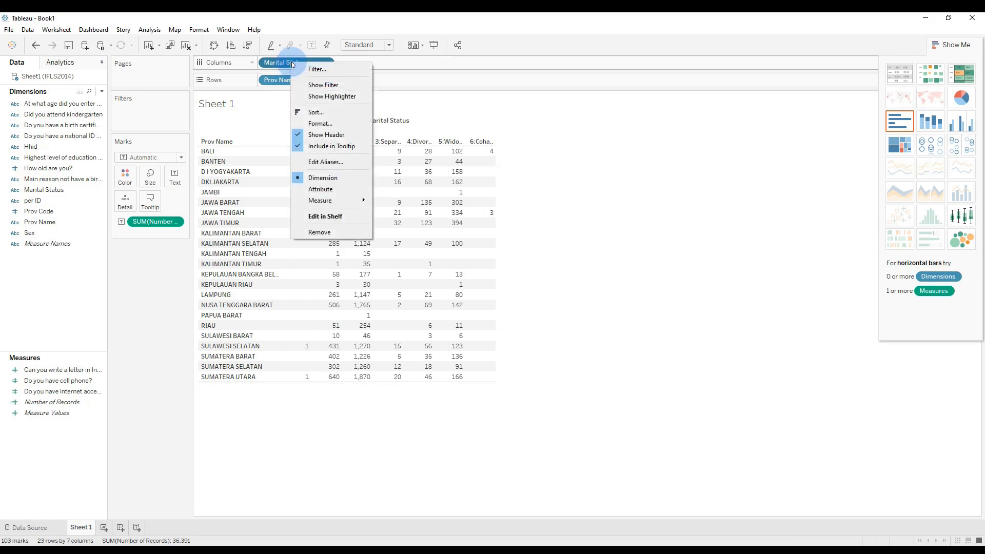
left_click(325, 69)
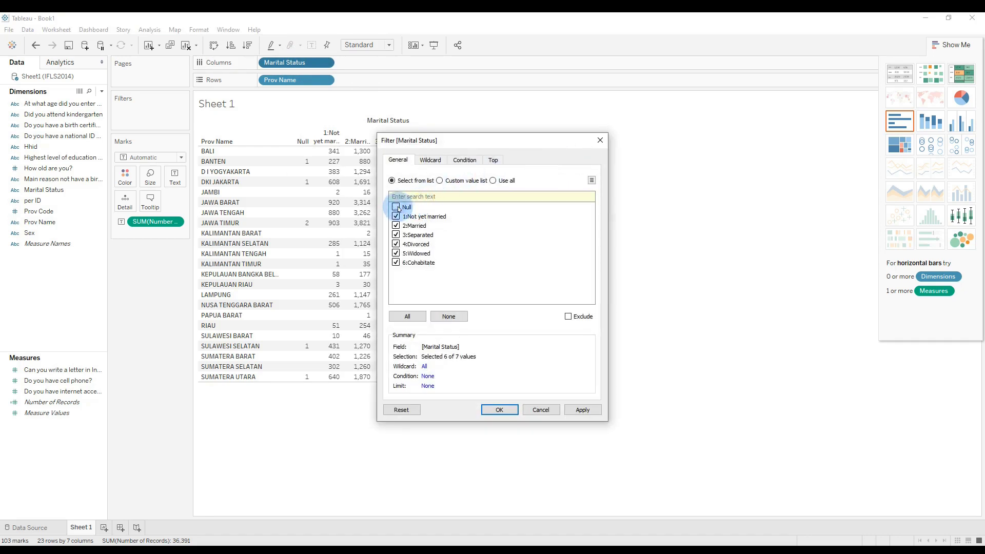
left_click(498, 410)
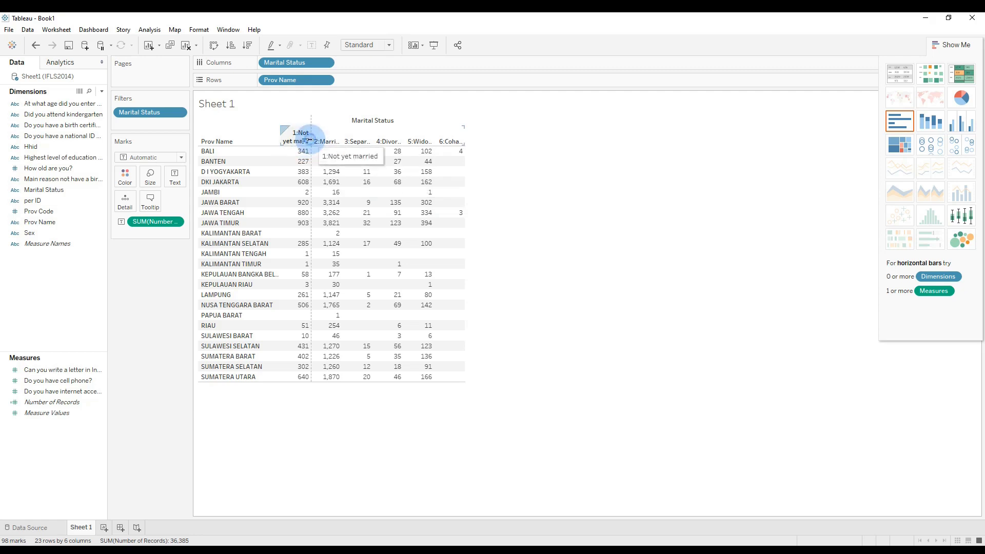
left_click_drag(310, 141, 323, 141)
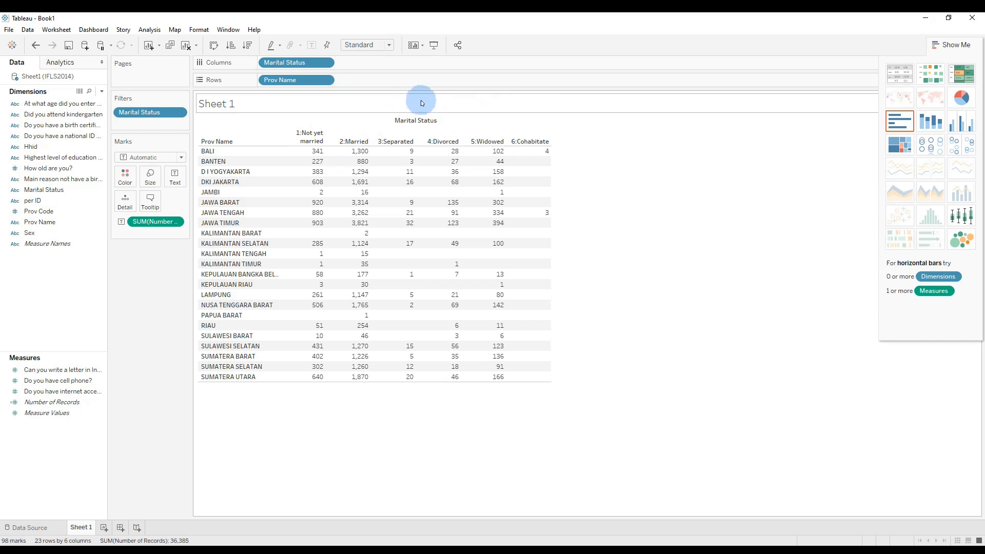
Create a new worksheet with Prov Name as rows and Highest level of education attended as columns.
left_click(103, 527)
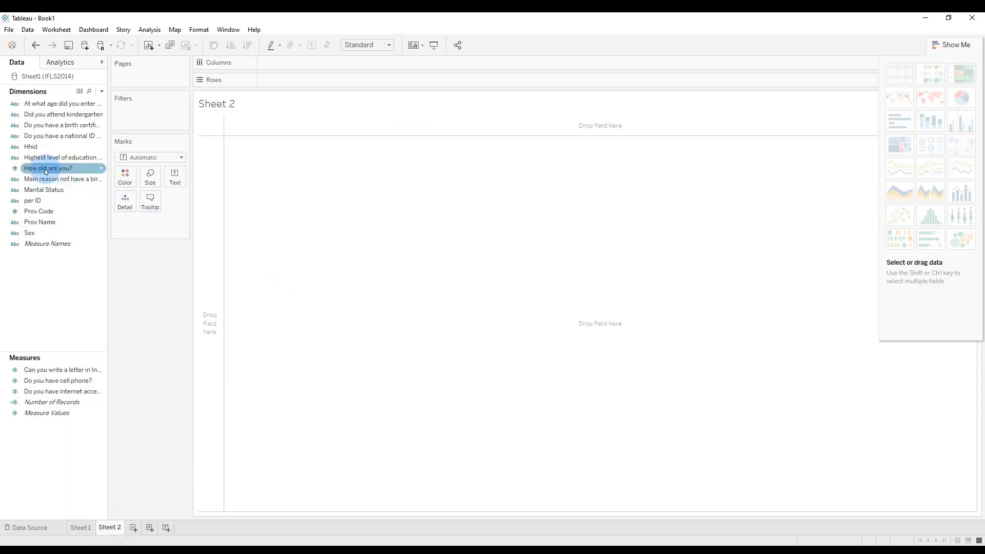
left_click_drag(38, 226, 214, 247)
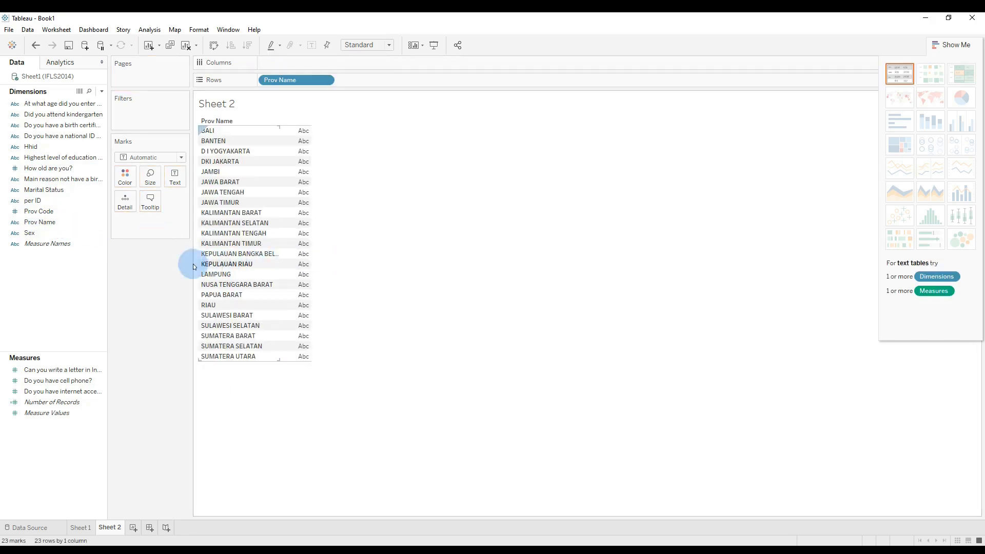
left_click(56, 158)
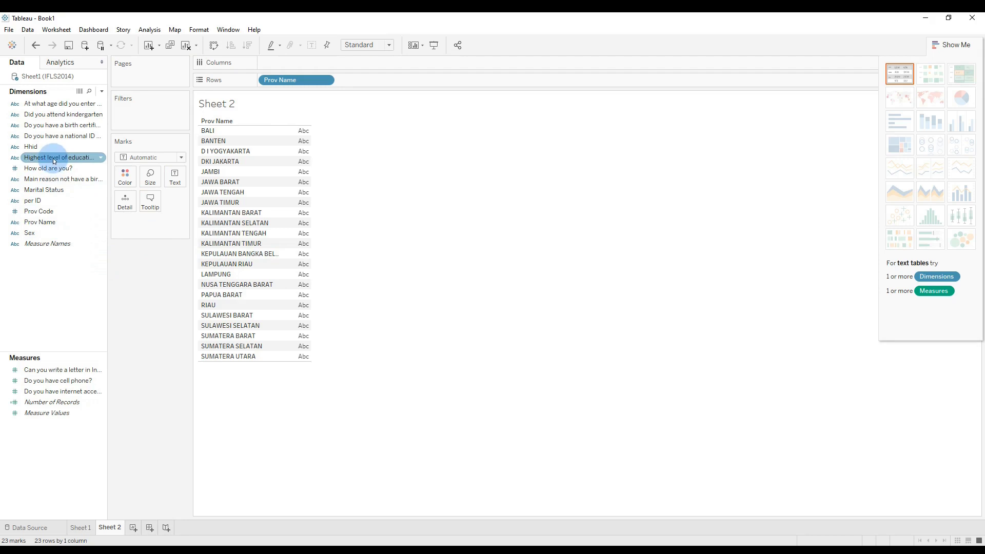
left_click_drag(55, 160, 286, 63)
Add Number of Records to Sheet 2 as a text table, keeping education levels as columns and Prov Name as rows.
left_click(49, 403)
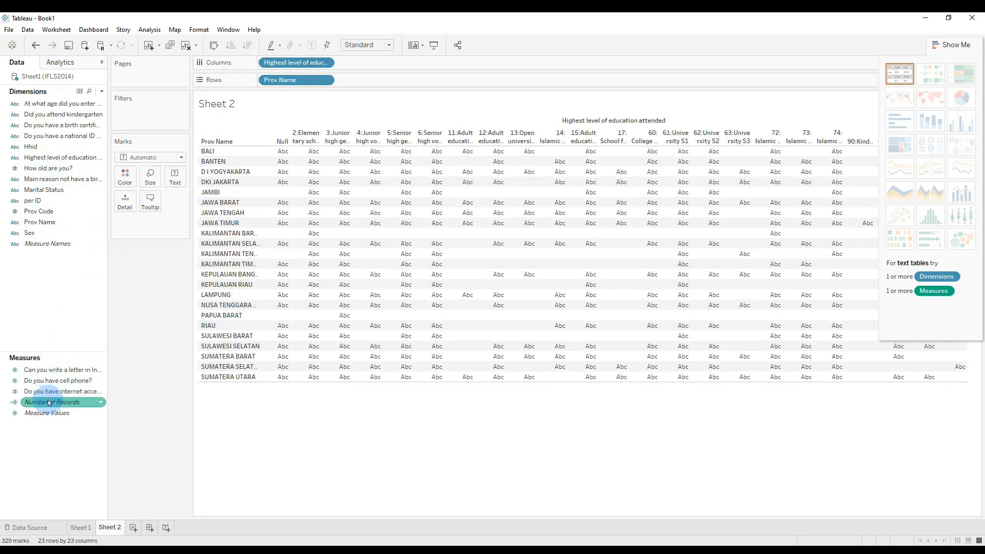
left_click_drag(49, 402, 356, 62)
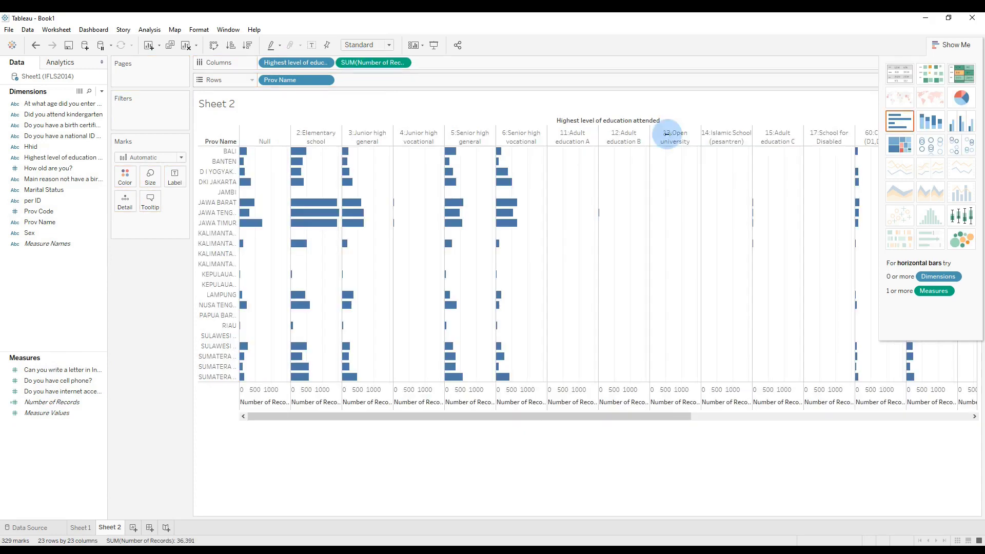
left_click(899, 74)
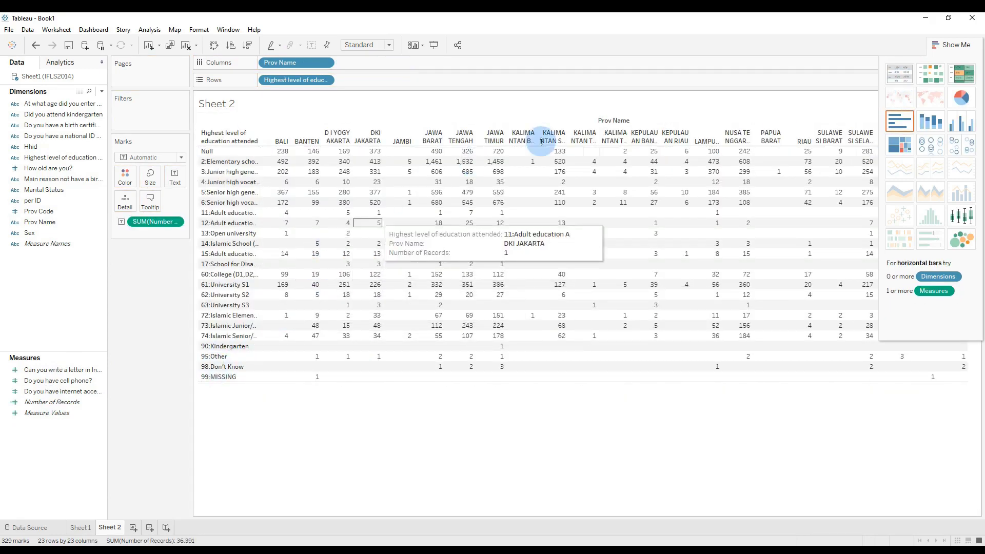
left_click_drag(297, 80, 378, 62)
left_click_drag(300, 62, 299, 76)
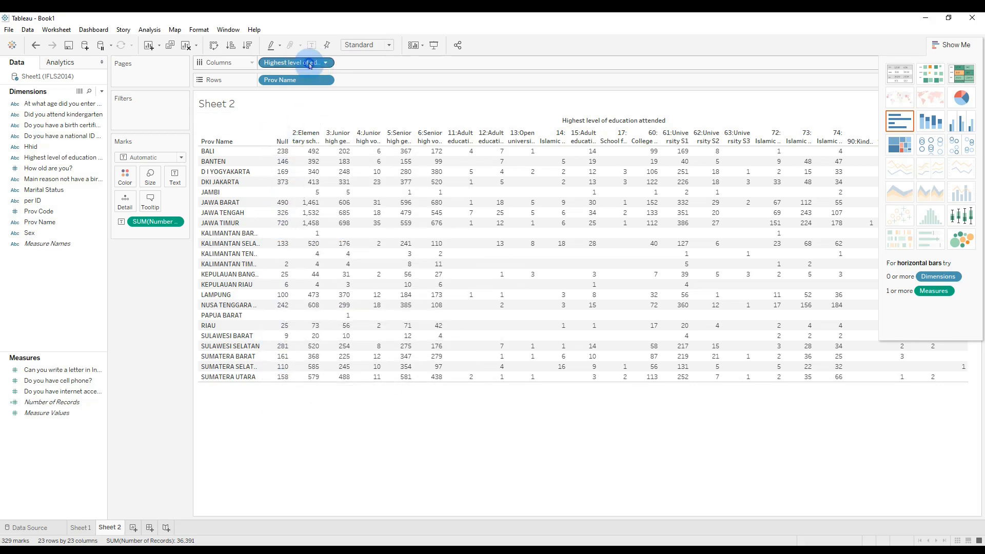
Filter Null out of Highest level of education attended.
left_click(325, 62)
left_click(336, 71)
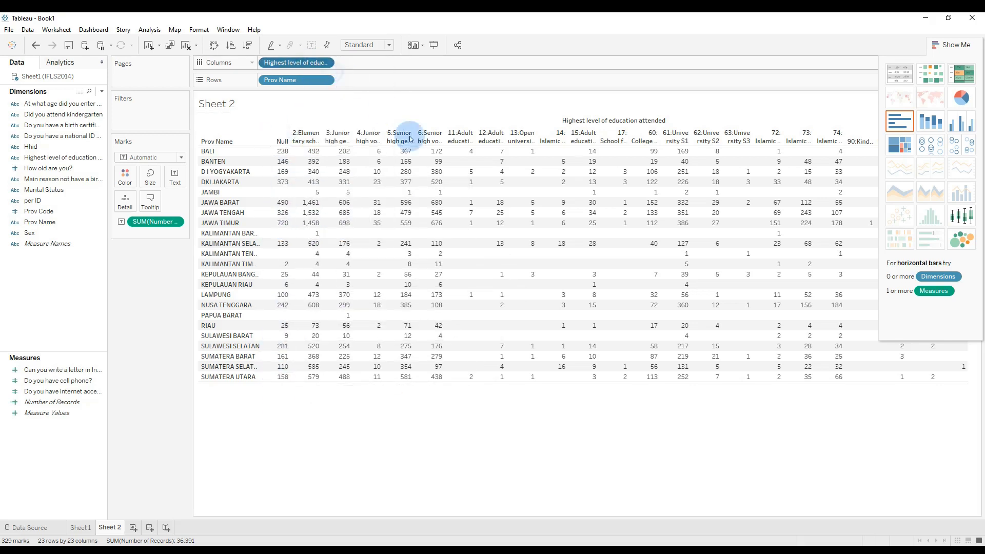
left_click(395, 206)
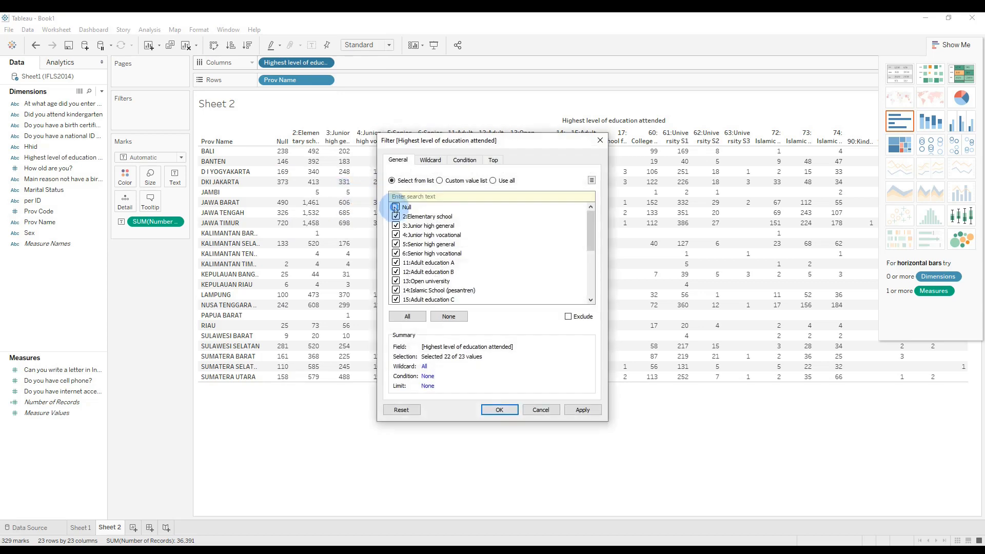
left_click(499, 410)
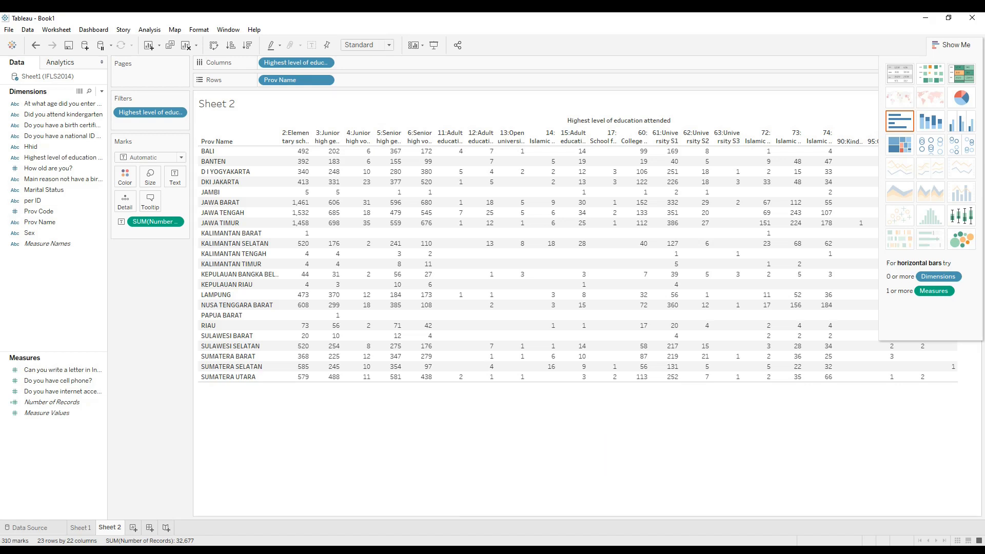
Display the Sheet 1 marital status table as stacked bars, reveal the color legend, and inspect the bar segments.
left_click(81, 528)
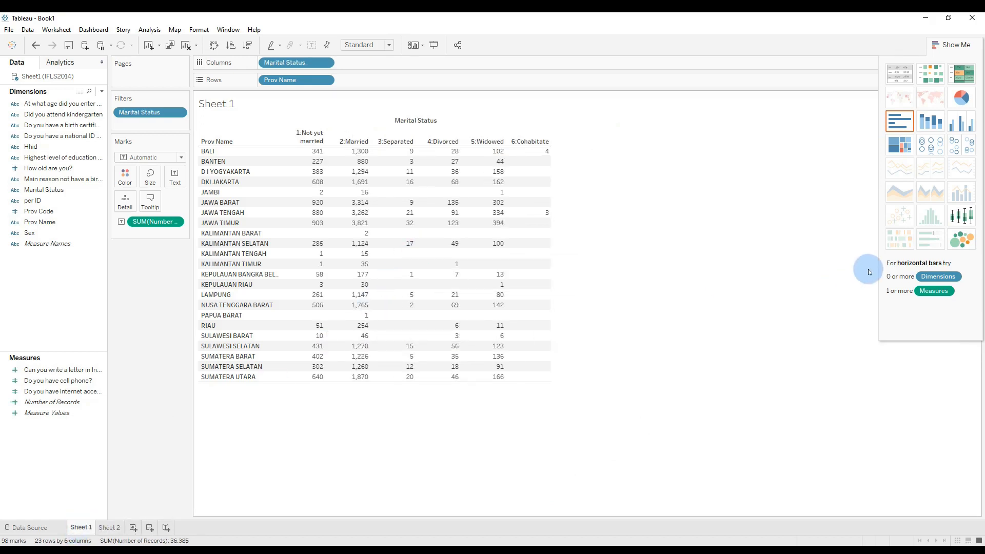
left_click(933, 125)
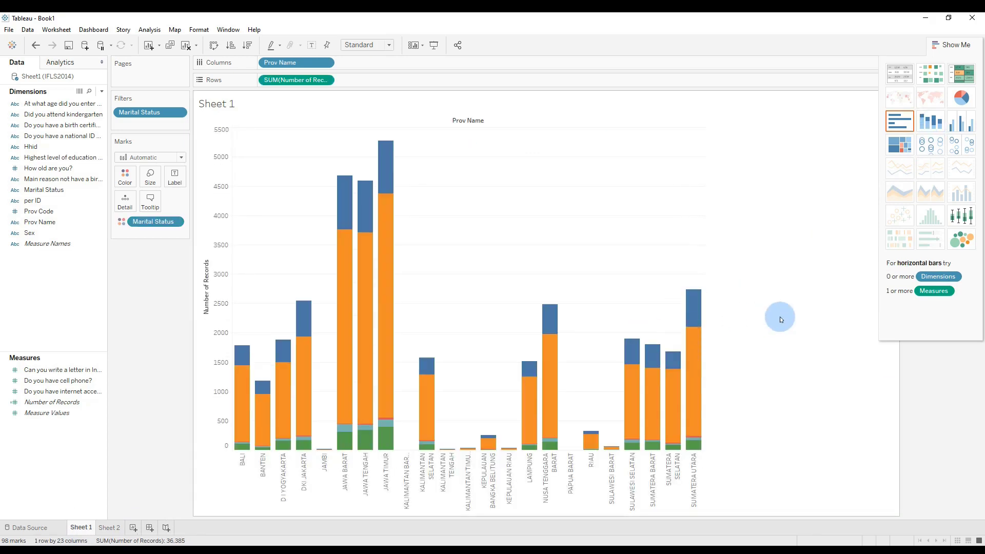
left_click(967, 44)
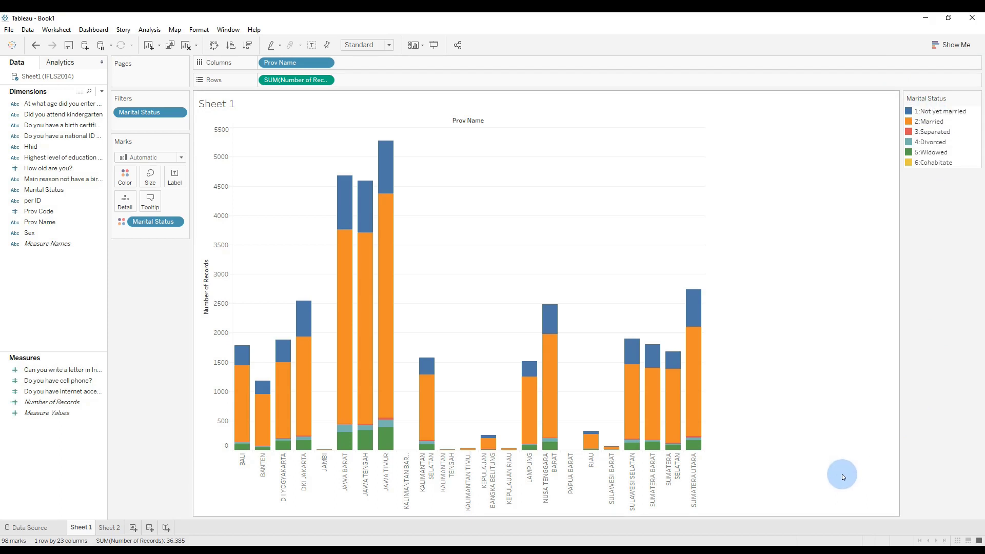
mouse_move(695, 412)
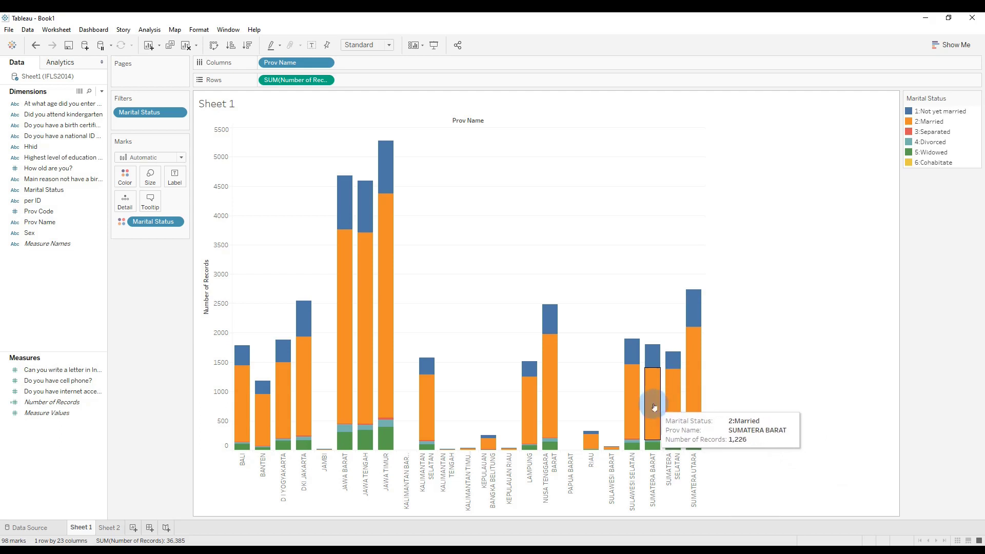
mouse_move(633, 405)
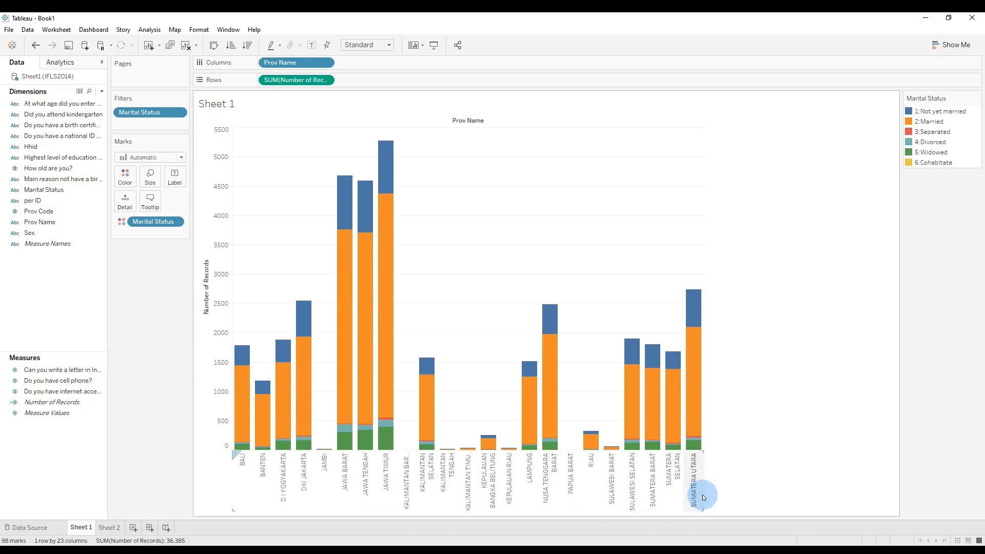
Change Sheet 1 back to a text table with Marital Status as columns and Prov Name as rows.
left_click(954, 44)
left_click(900, 76)
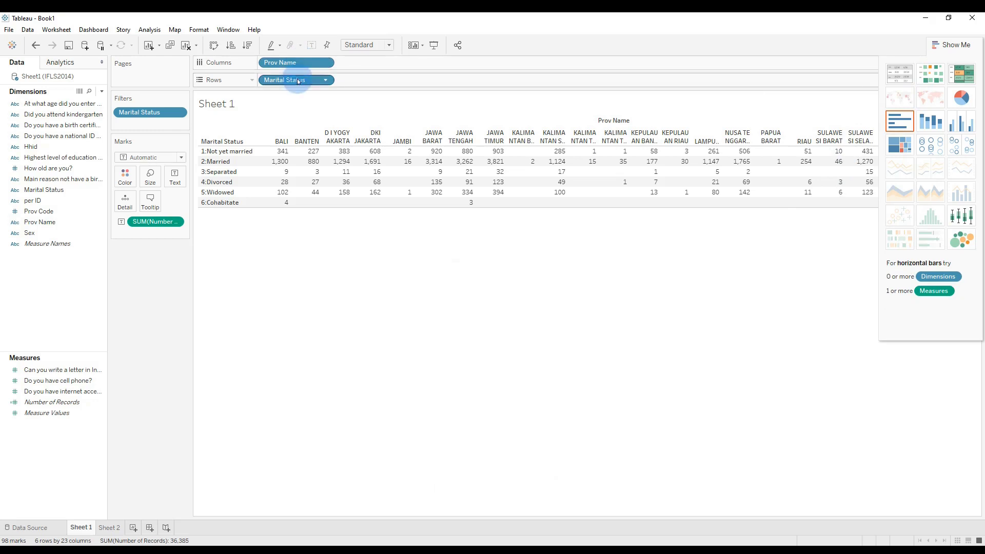
left_click_drag(298, 81, 380, 64)
left_click_drag(286, 63, 288, 80)
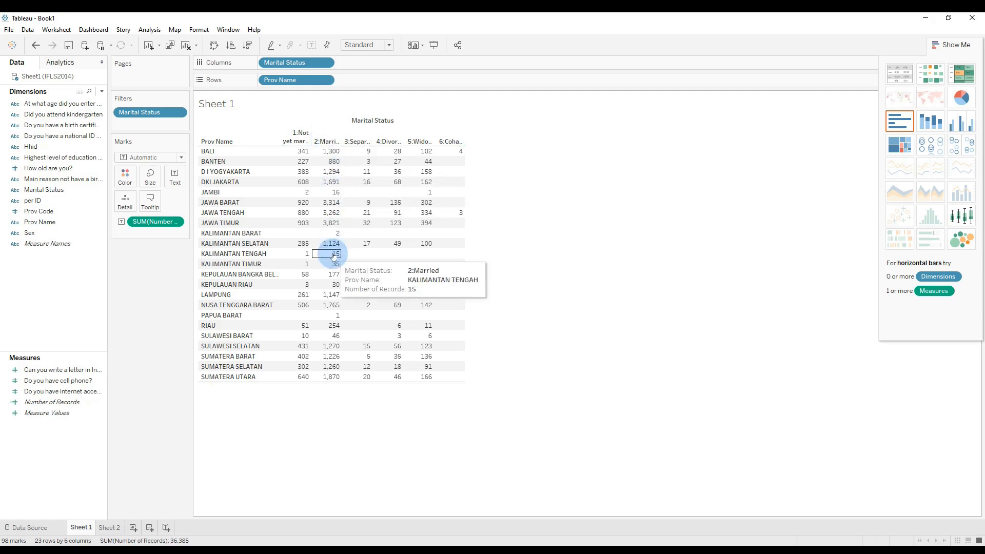
Filter Marital Status on Sheet 1 so that only 2:Married stays selected.
right_click(299, 65)
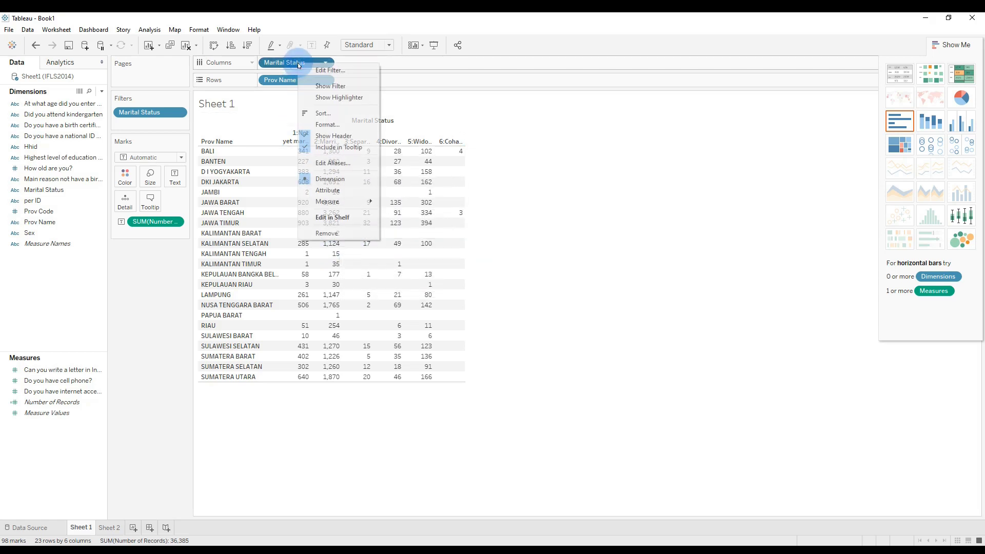
left_click(338, 71)
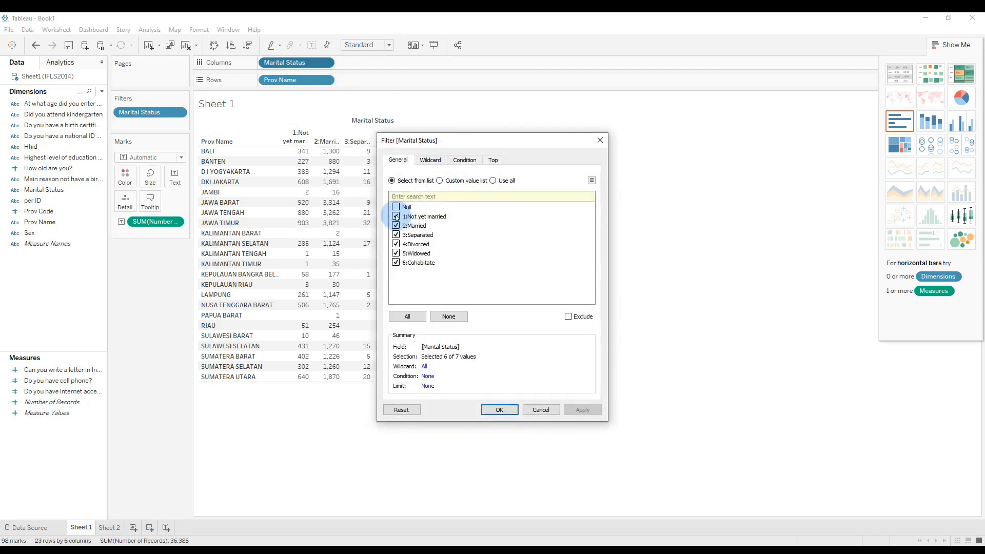
left_click(395, 216)
left_click(396, 234)
left_click(396, 244)
left_click(395, 253)
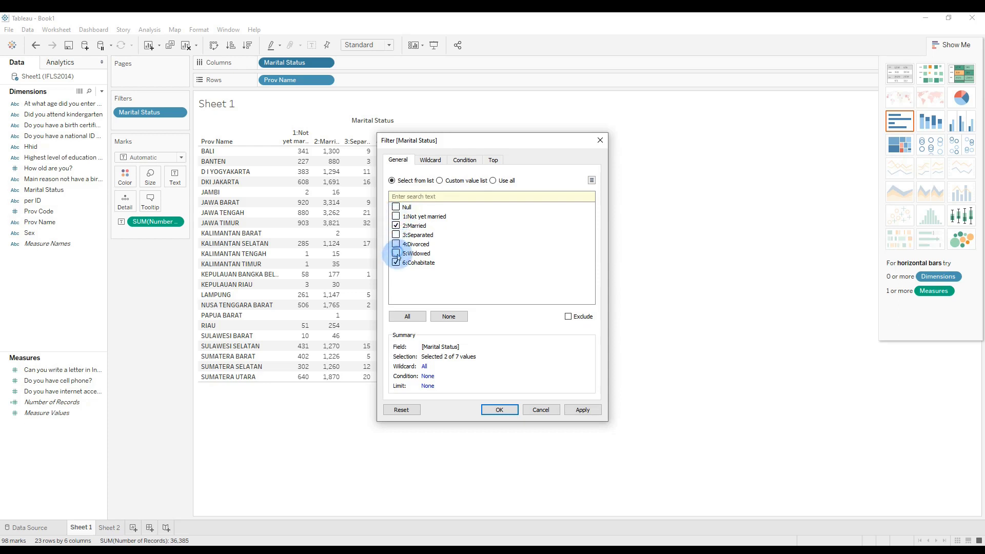
left_click(395, 262)
left_click(506, 412)
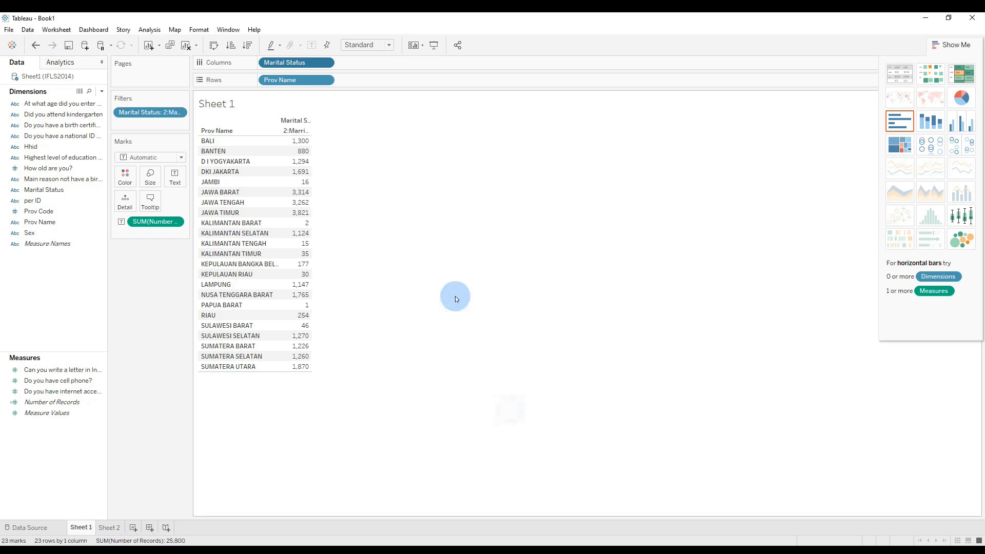
left_click(447, 174)
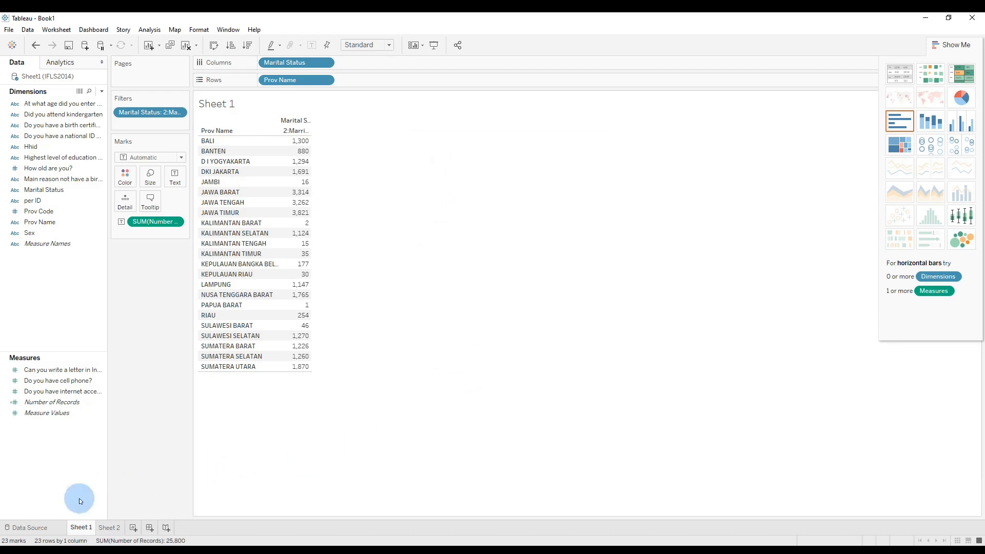
Assign the State/Province geographic role to the Prov Name field in the data source.
left_click(34, 529)
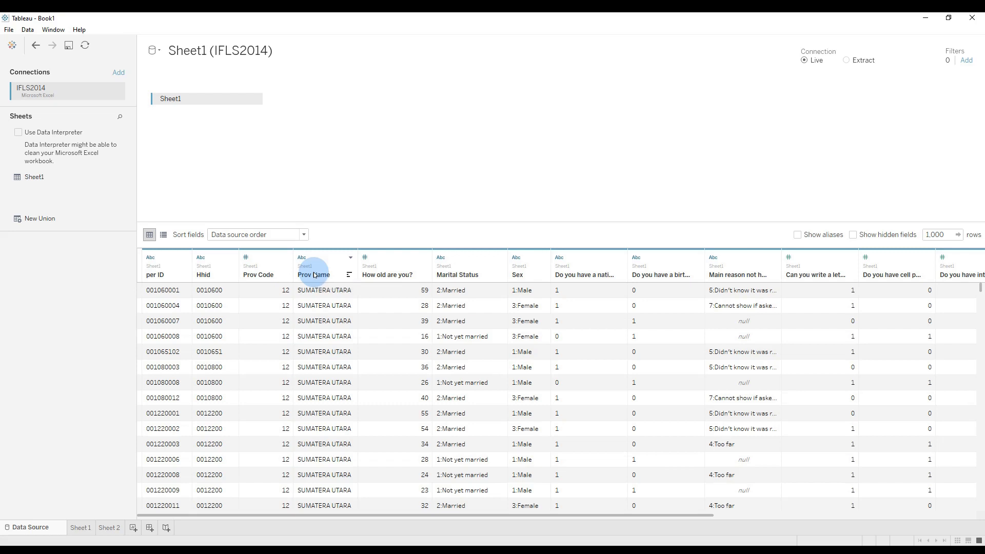
left_click(302, 258)
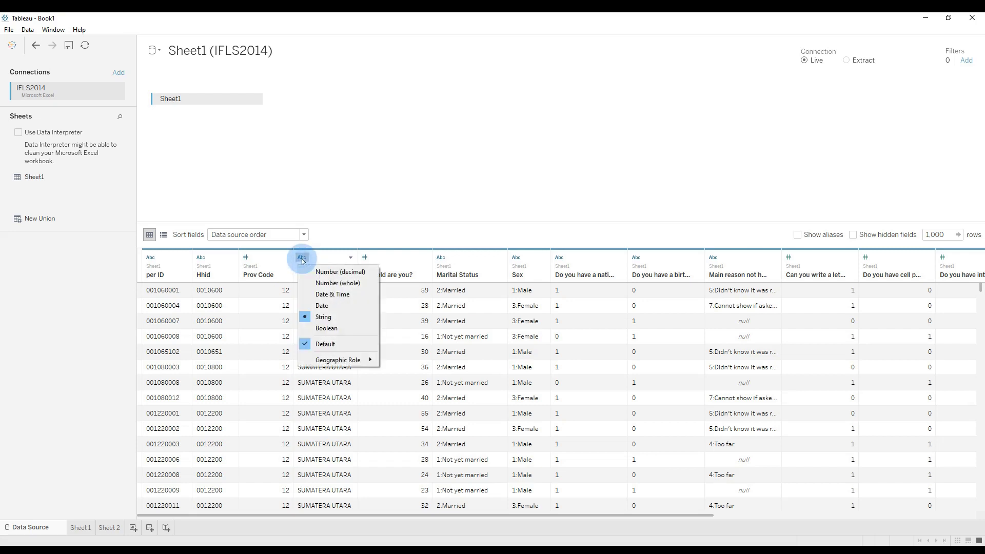
mouse_move(336, 365)
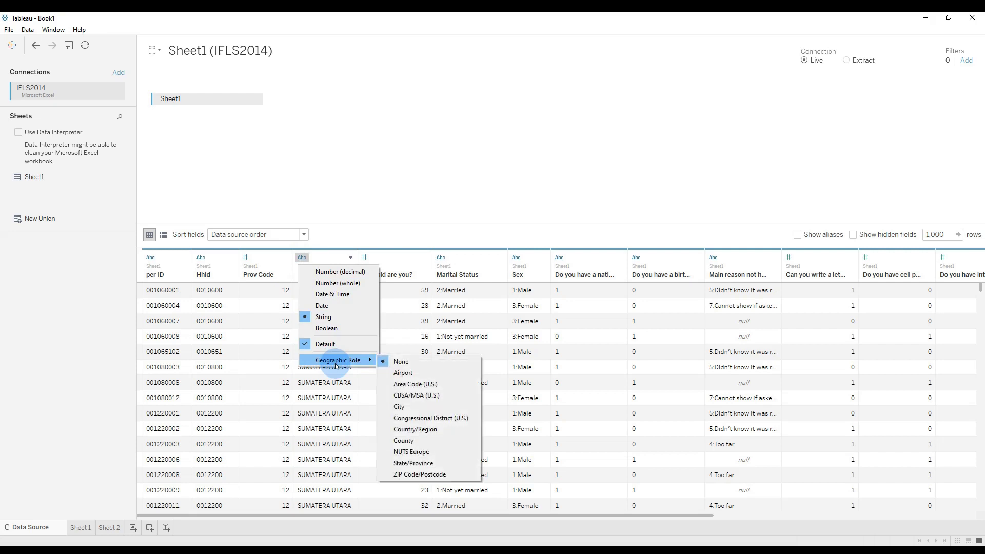
left_click(422, 468)
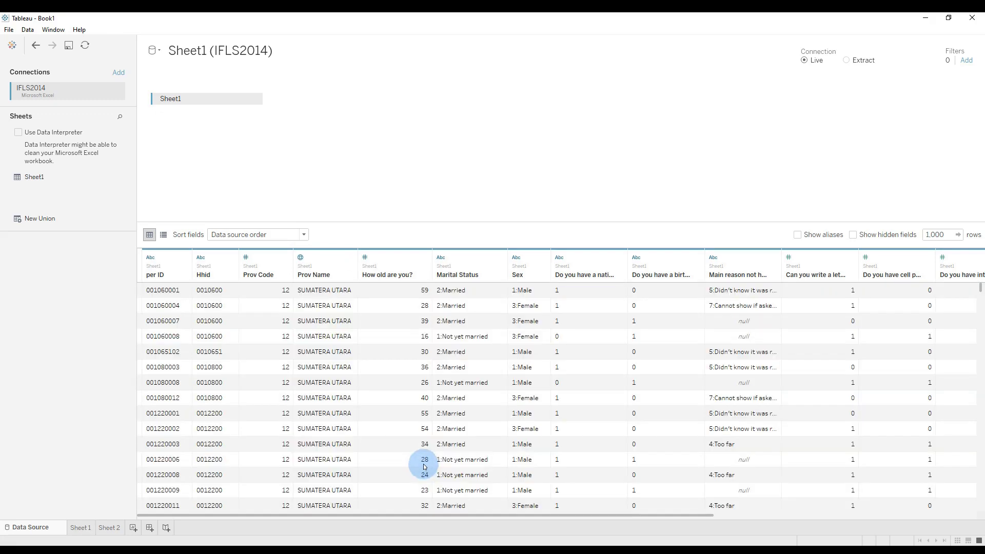
Display Sheet 1 as a filled map of married record counts by province and inspect individual provinces' details.
left_click(81, 528)
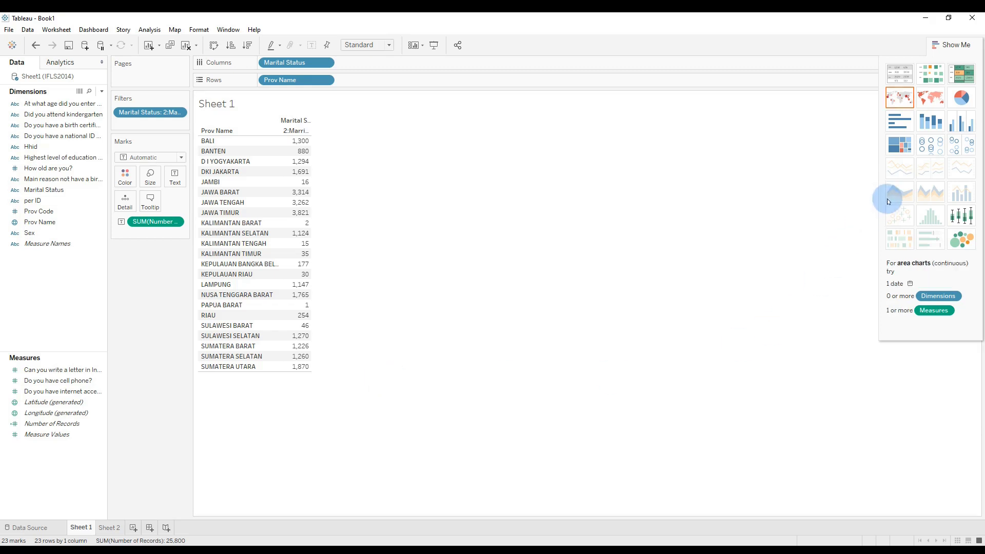
left_click(934, 104)
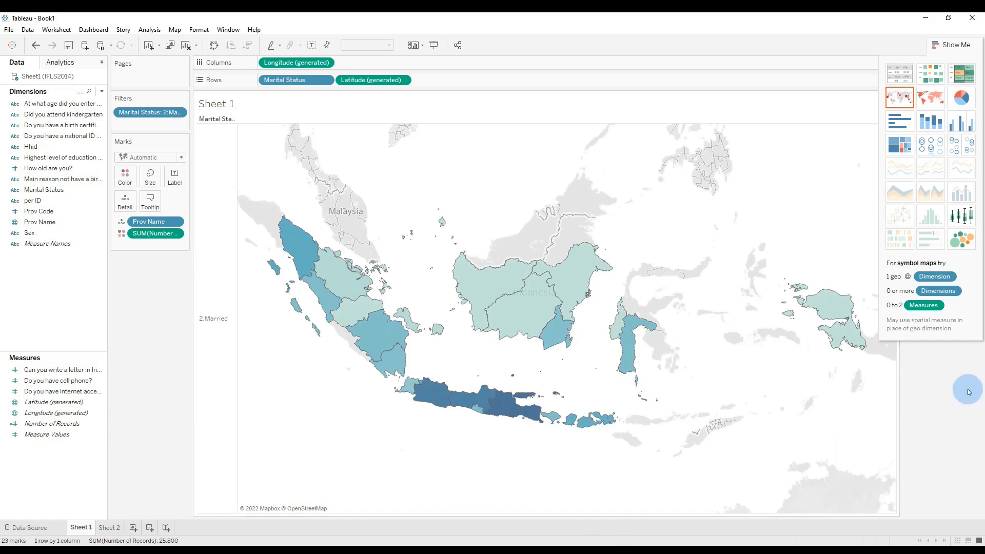
mouse_move(295, 248)
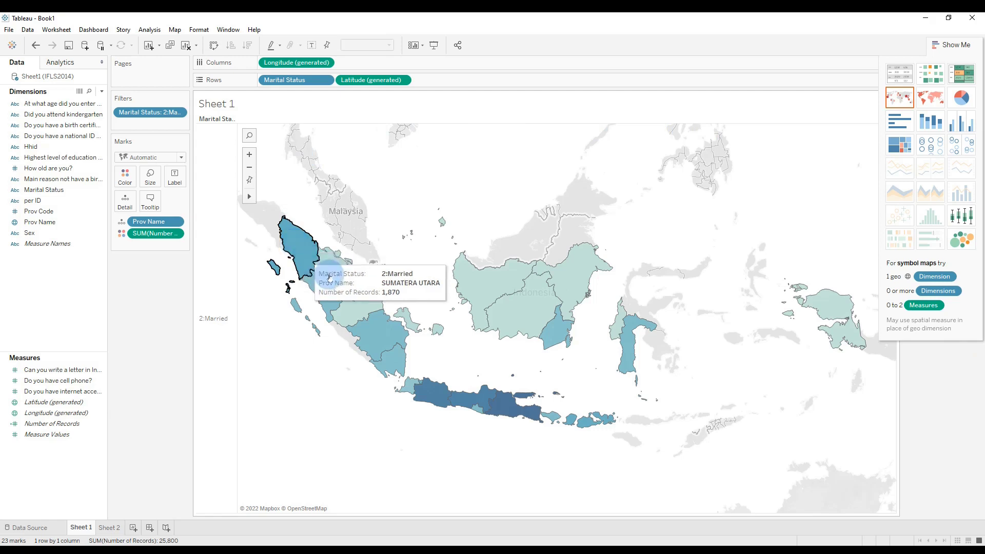
mouse_move(334, 277)
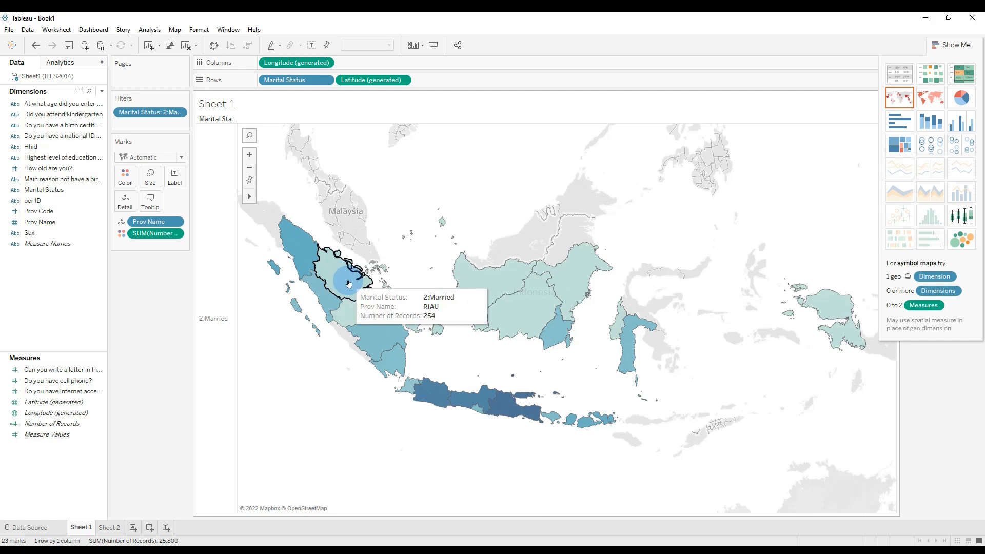
mouse_move(361, 310)
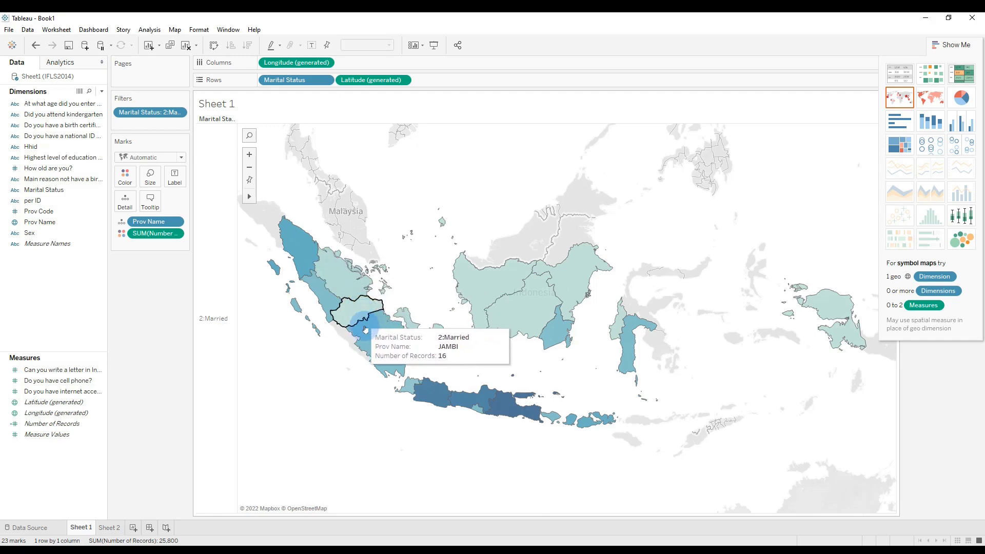
mouse_move(393, 360)
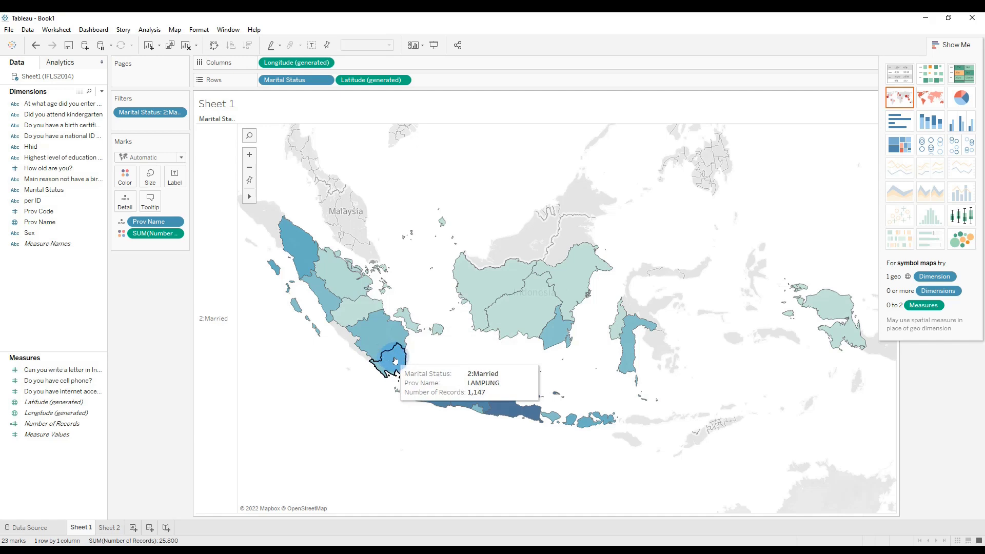
mouse_move(482, 288)
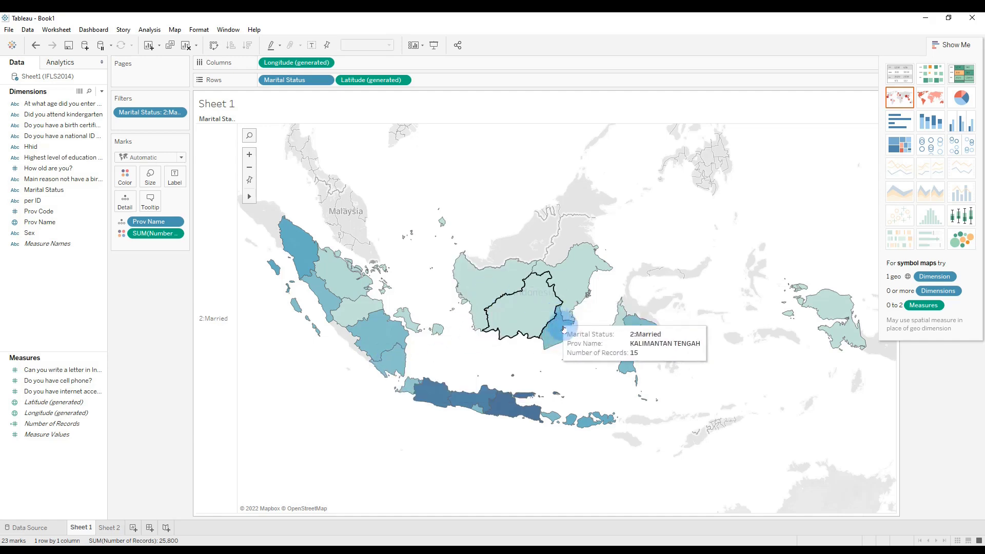